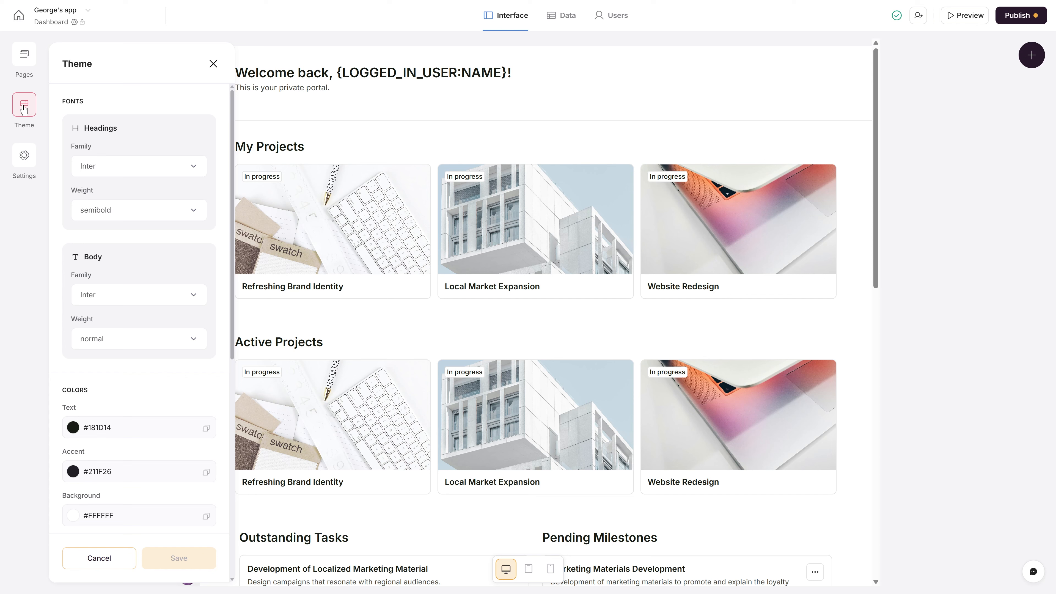
- Set the theme Text colour to #3A3A3A and the Accent colour to #7F7E80
{"action": "left_click", "coordinate": [124, 423]}
{"action": "left_click", "coordinate": [111, 508]}
{"action": "left_click_drag", "start_coordinate": [83, 507], "coordinate": [72, 505]}
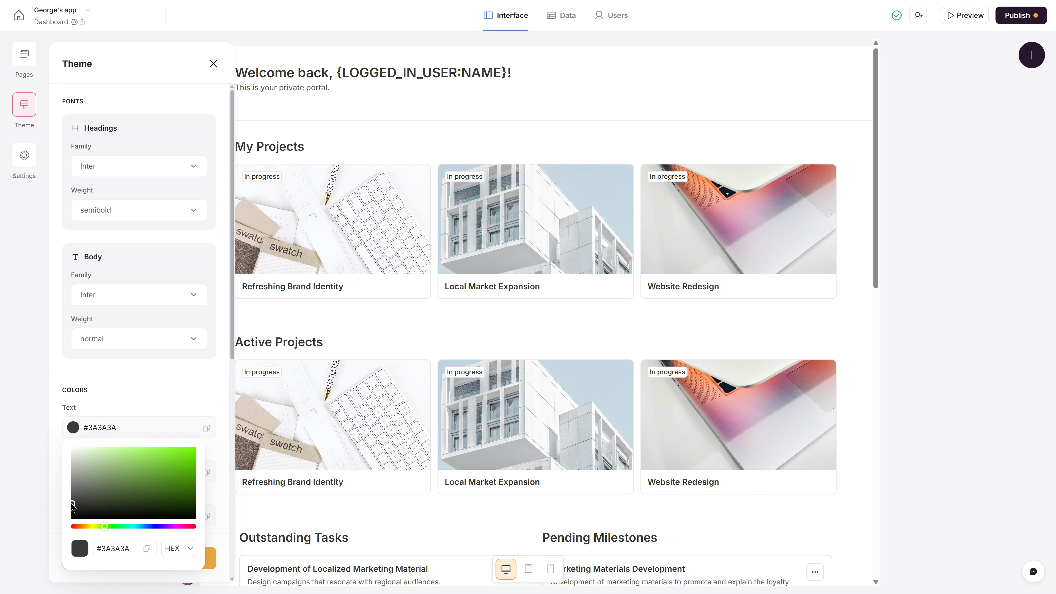
{"action": "left_click", "coordinate": [51, 506]}
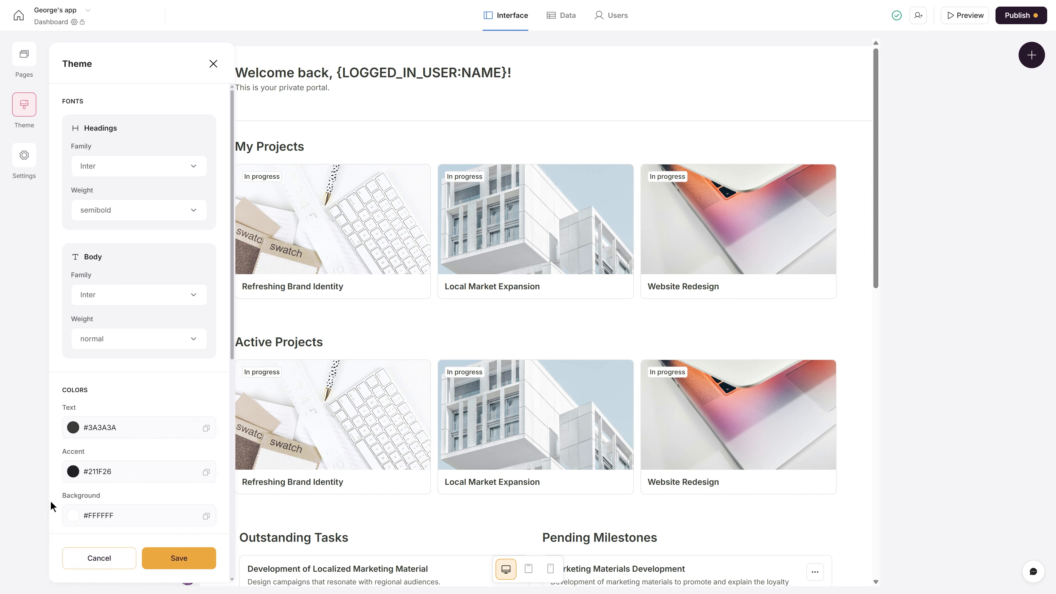
{"action": "left_click", "coordinate": [105, 475]}
{"action": "left_click", "coordinate": [106, 474]}
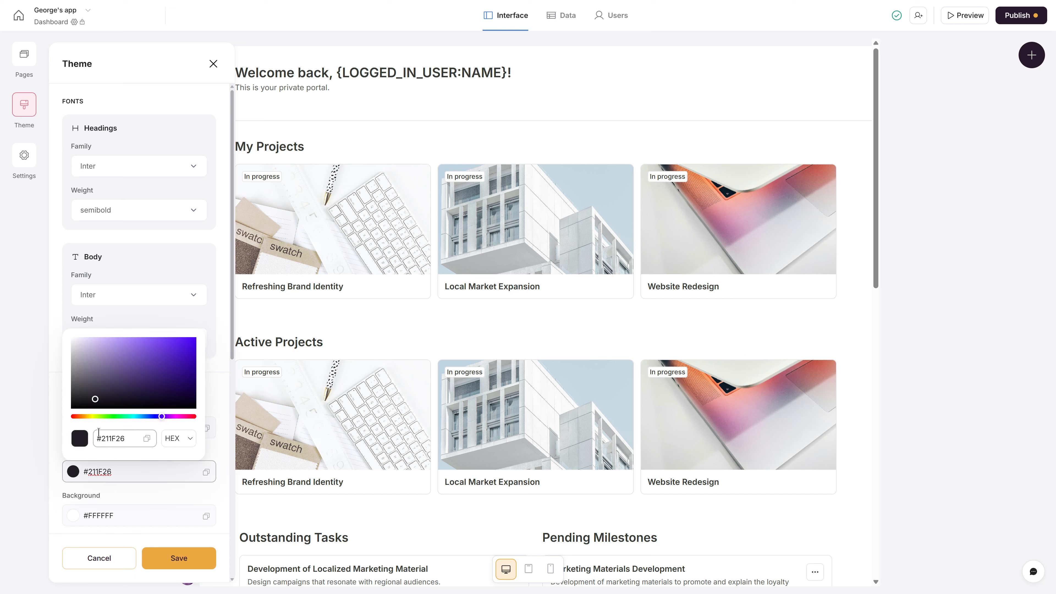
{"action": "left_click", "coordinate": [89, 384]}
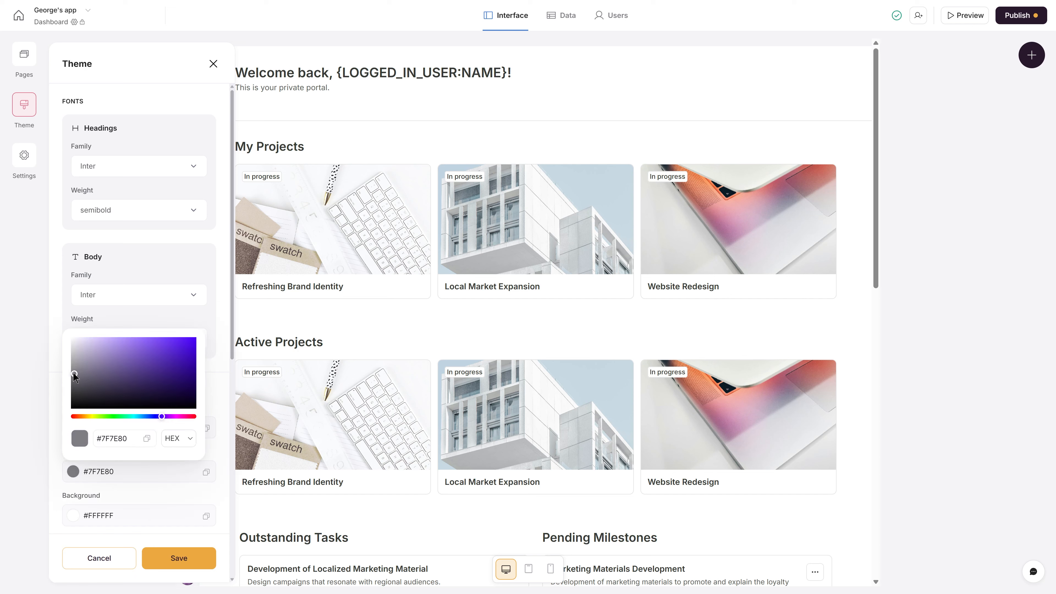
{"action": "left_click", "coordinate": [50, 404]}
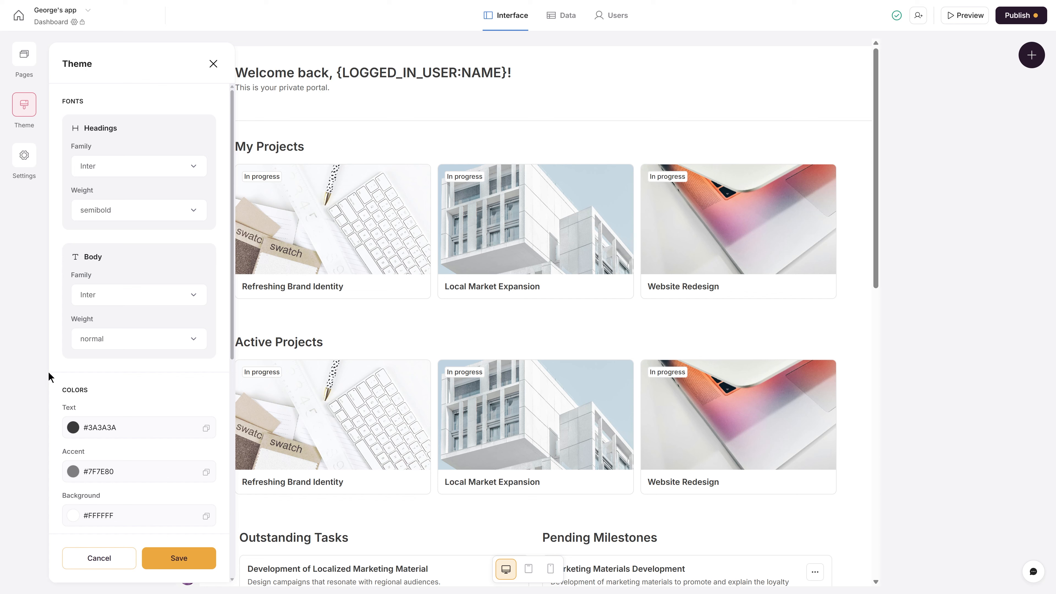
- Set the headings font to DM Sans and the body font to Public Sans
{"action": "left_click", "coordinate": [104, 169]}
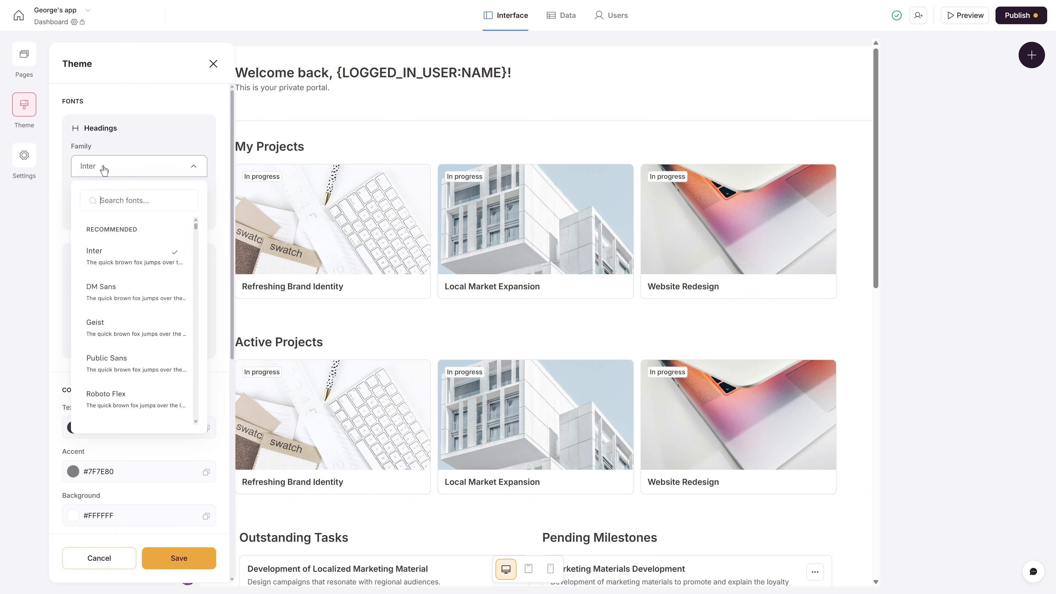
{"action": "left_click", "coordinate": [114, 299]}
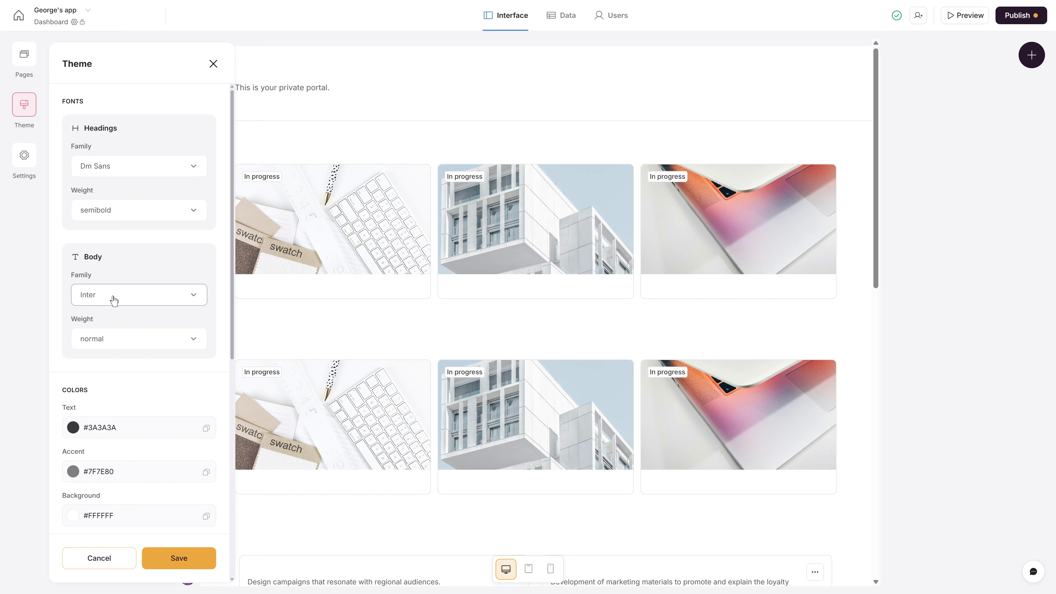
{"action": "left_click", "coordinate": [116, 298]}
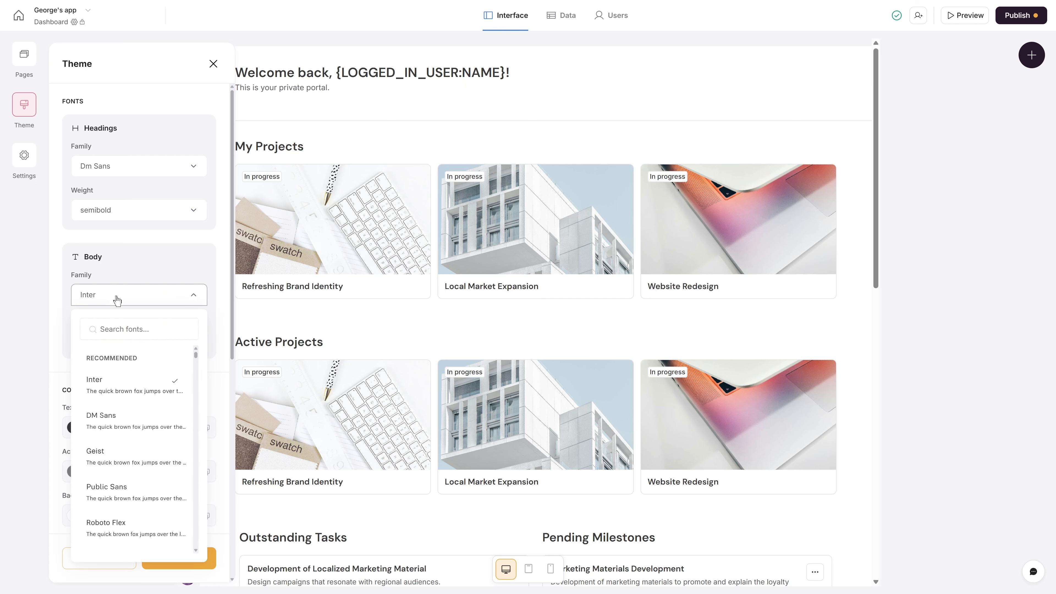
{"action": "left_click", "coordinate": [100, 487]}
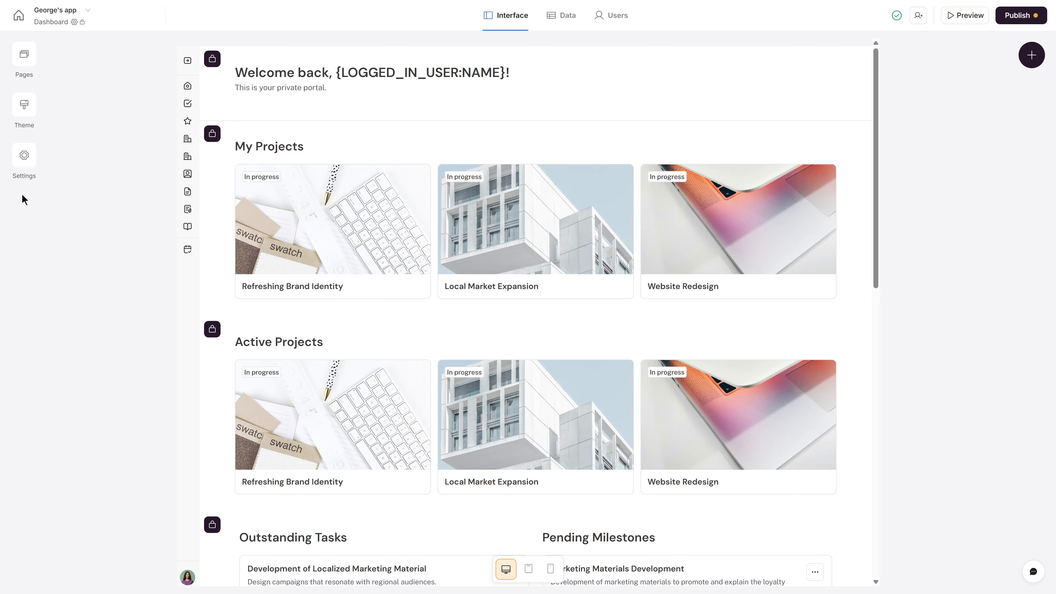
- In Settings > General, upload App_logo as the square logo
{"action": "left_click", "coordinate": [31, 164]}
{"action": "left_click", "coordinate": [81, 112]}
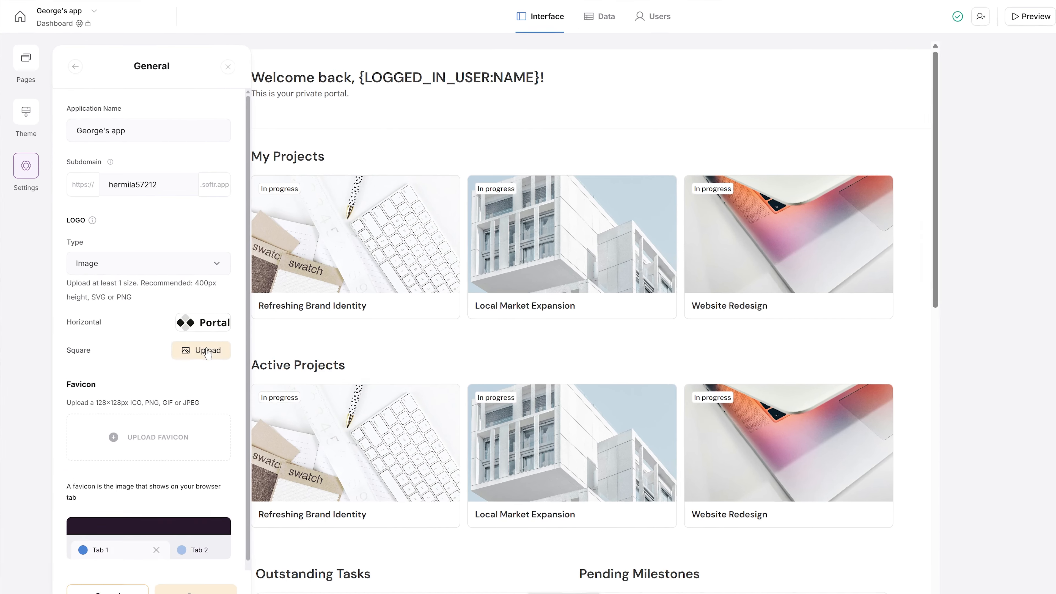
{"action": "left_click", "coordinate": [188, 328]}
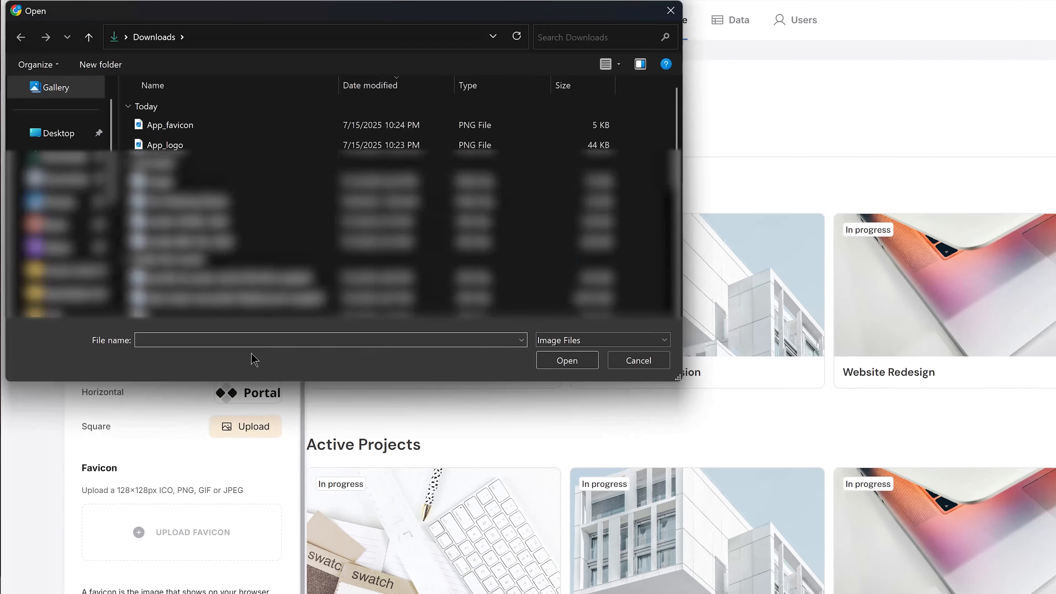
{"action": "double_click", "coordinate": [219, 146]}
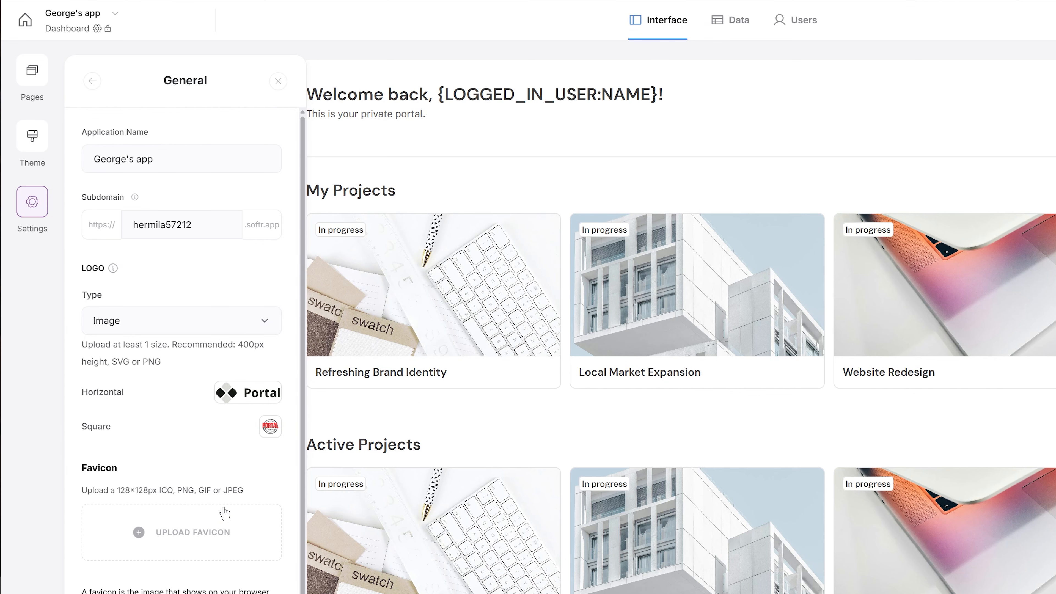
- Upload App_favicon as the app's favicon
{"action": "left_click", "coordinate": [230, 531]}
{"action": "double_click", "coordinate": [189, 125]}
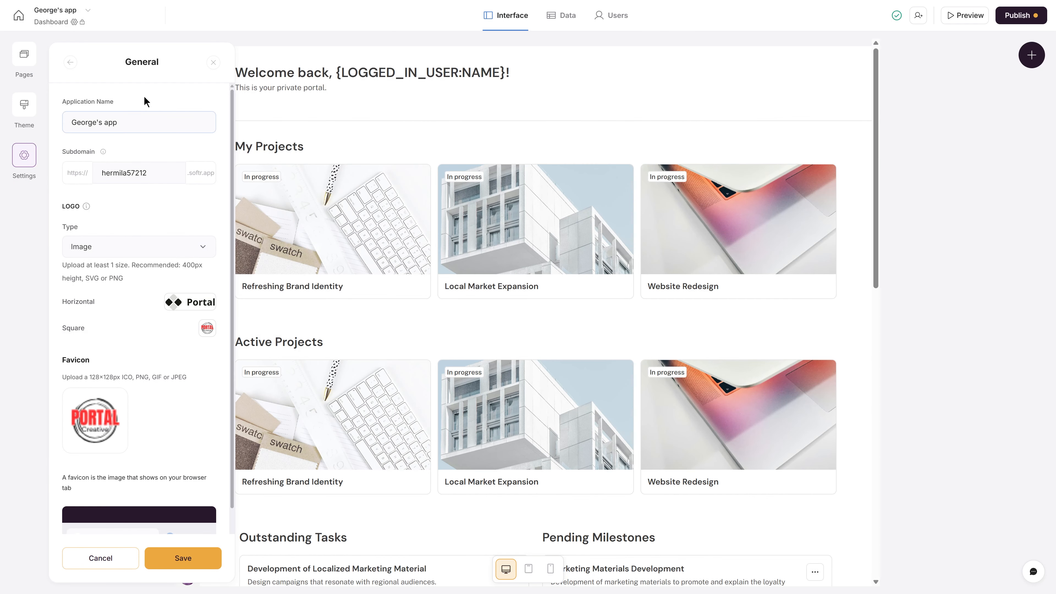
{"action": "scroll", "coordinate": [145, 101], "scroll_direction": "down", "scroll_amount": 2}
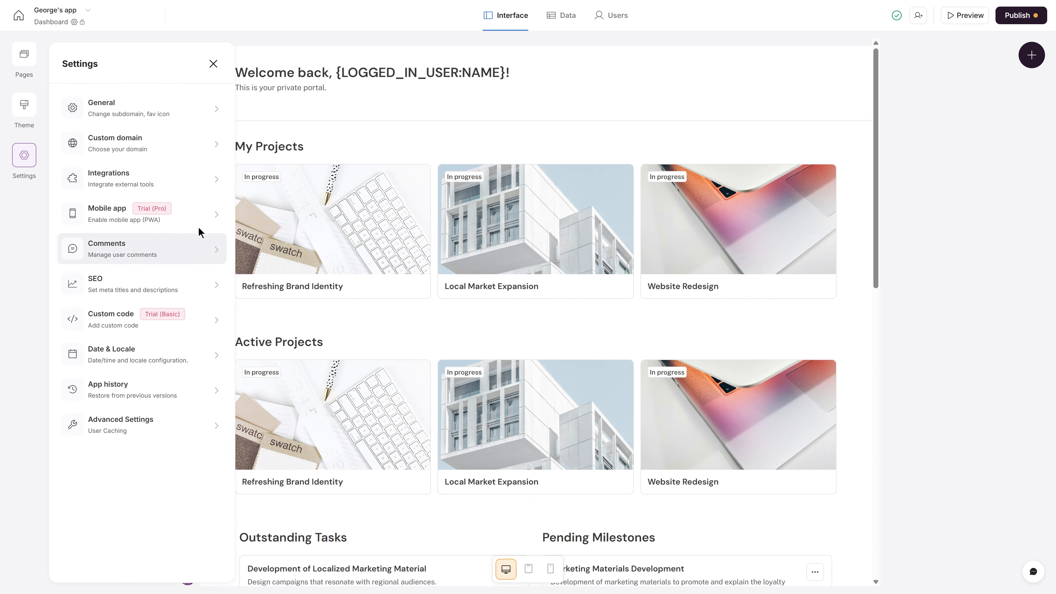
- Save the logo and favicon settings
{"action": "left_click", "coordinate": [213, 64]}
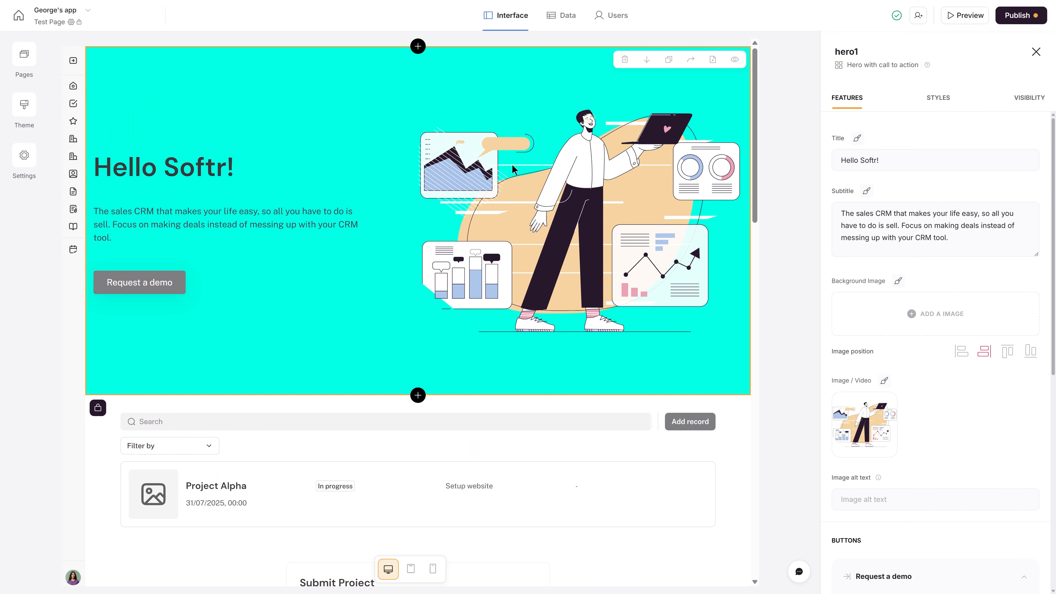
- Search Stock Photos for 'content' and use the first result as the hero image
{"action": "left_click", "coordinate": [891, 428]}
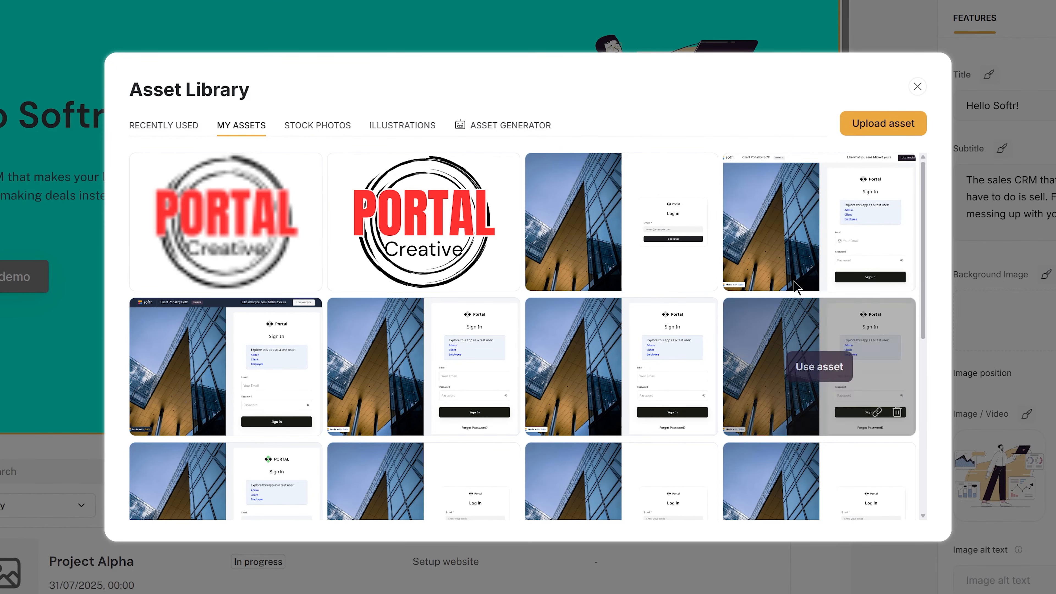
{"action": "left_click", "coordinate": [323, 129]}
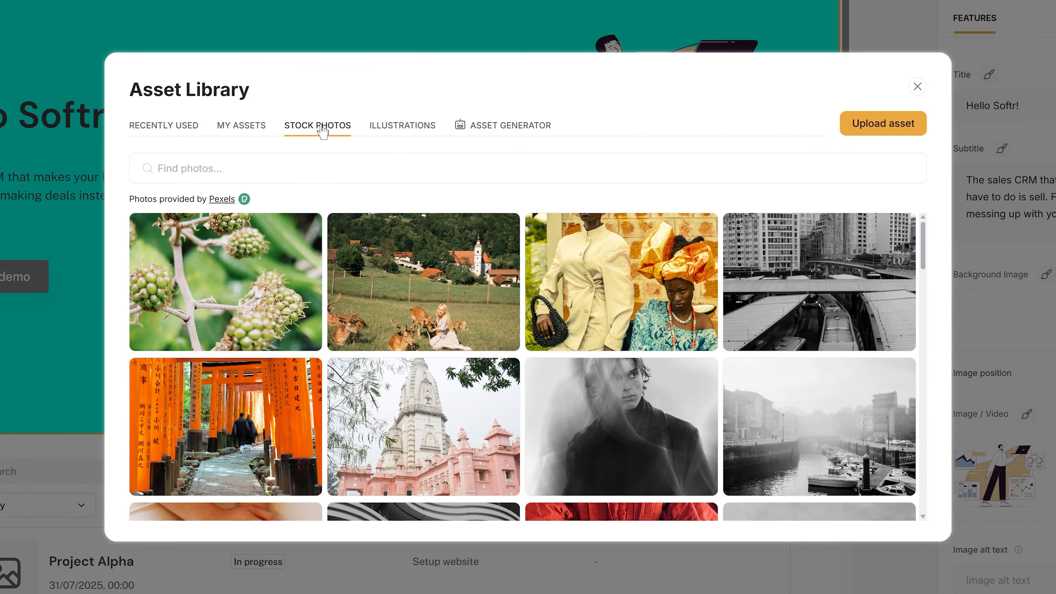
{"action": "left_click", "coordinate": [340, 161]}
{"action": "type", "text": "content"}
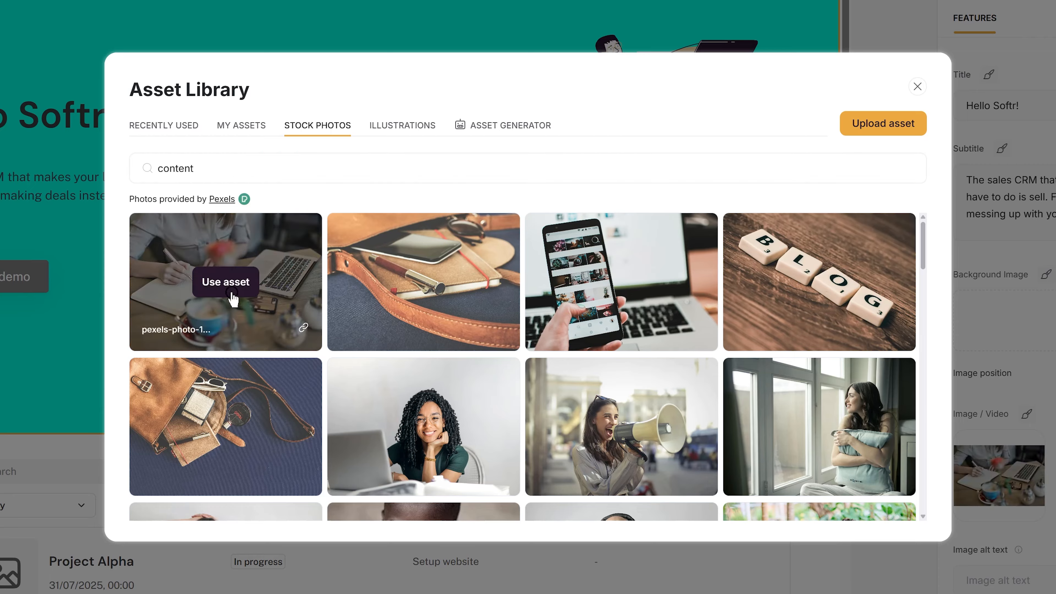
{"action": "left_click", "coordinate": [228, 284]}
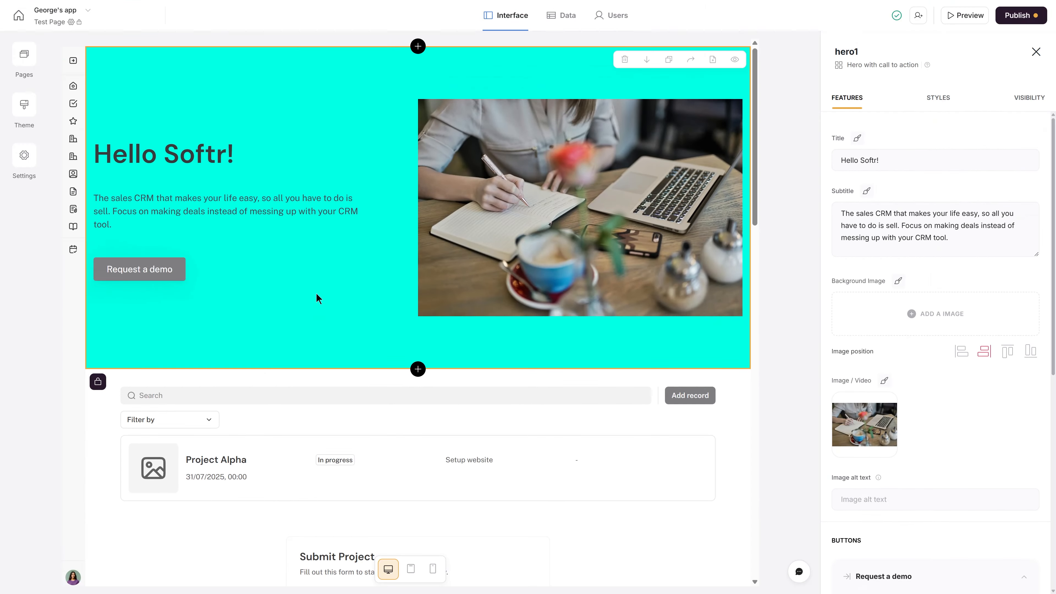
{"action": "left_click", "coordinate": [865, 422]}
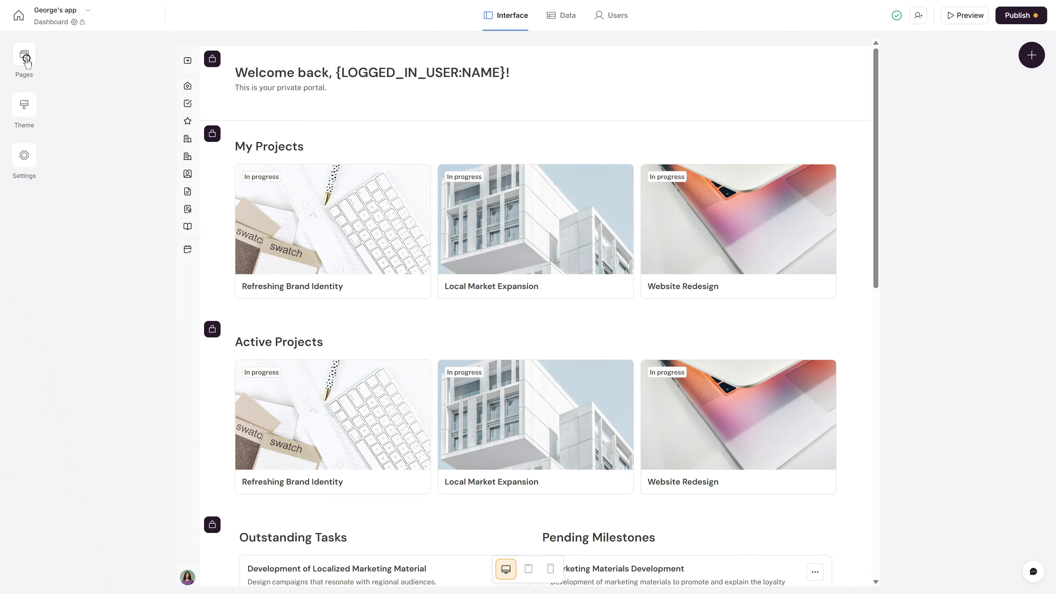
- Select the Test Page from Pages and launch its live preview
{"action": "left_click", "coordinate": [26, 62]}
{"action": "left_click", "coordinate": [97, 142]}
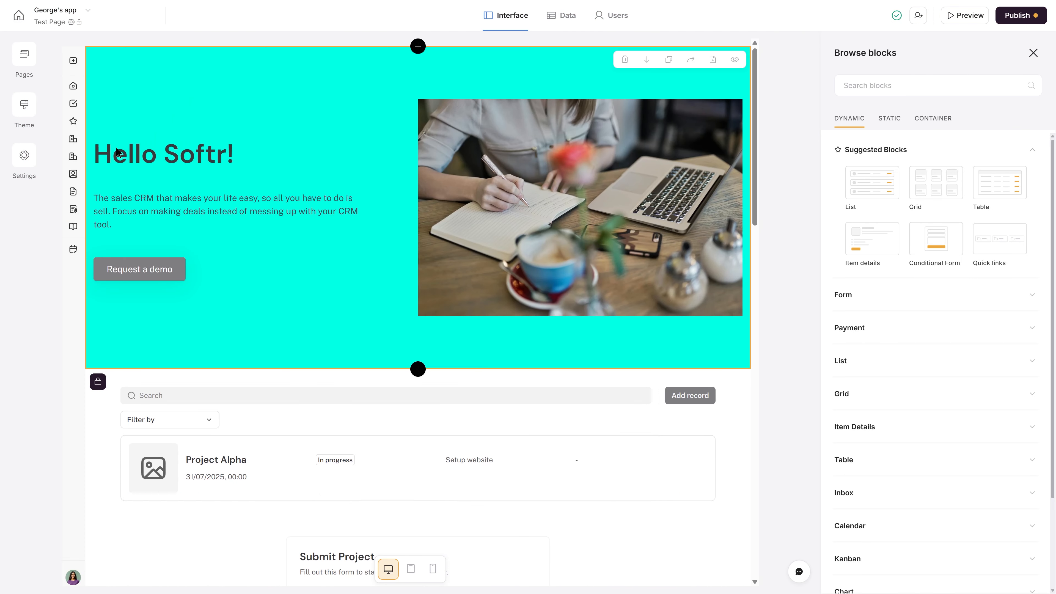
{"action": "left_click", "coordinate": [966, 20]}
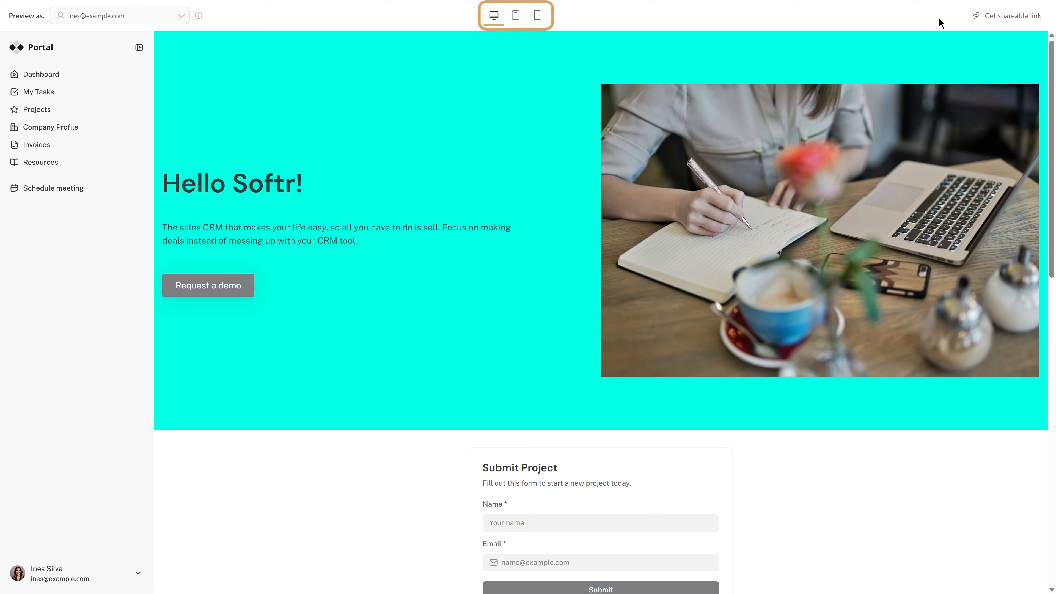
- In mobile preview, visit Dashboard, My Tasks and Projects, then open the Refreshing Brand Identity project
{"action": "left_click", "coordinate": [537, 16]}
{"action": "left_click", "coordinate": [445, 580]}
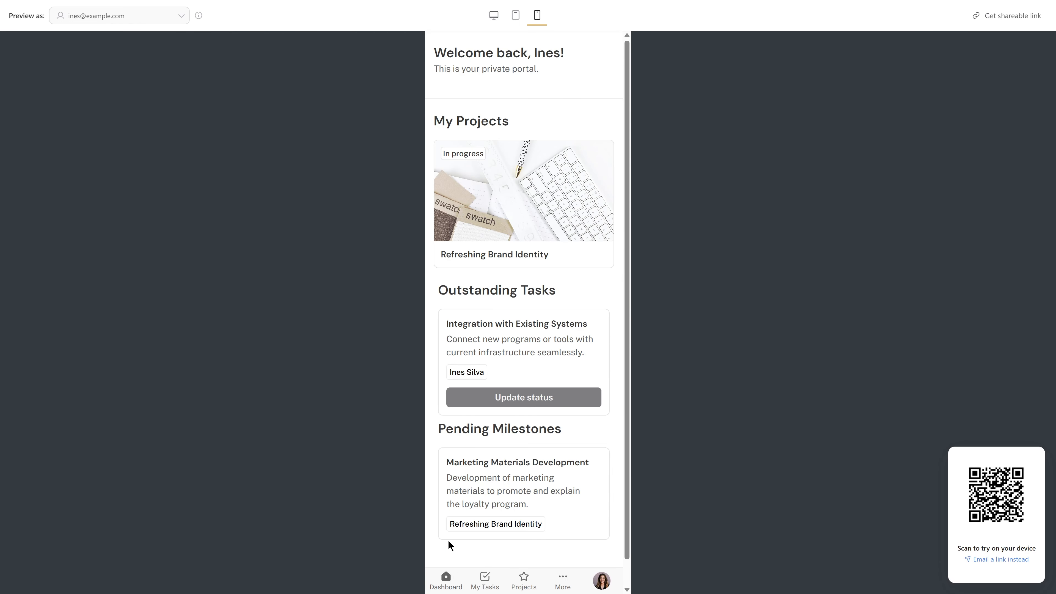
{"action": "left_click", "coordinate": [485, 578]}
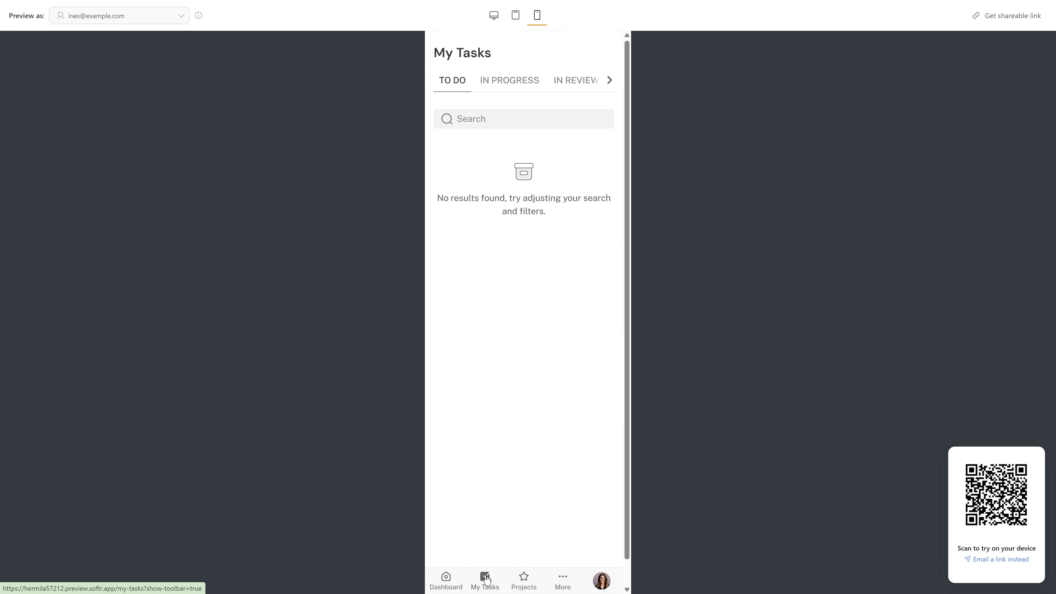
{"action": "left_click", "coordinate": [524, 582]}
{"action": "left_click", "coordinate": [576, 193]}
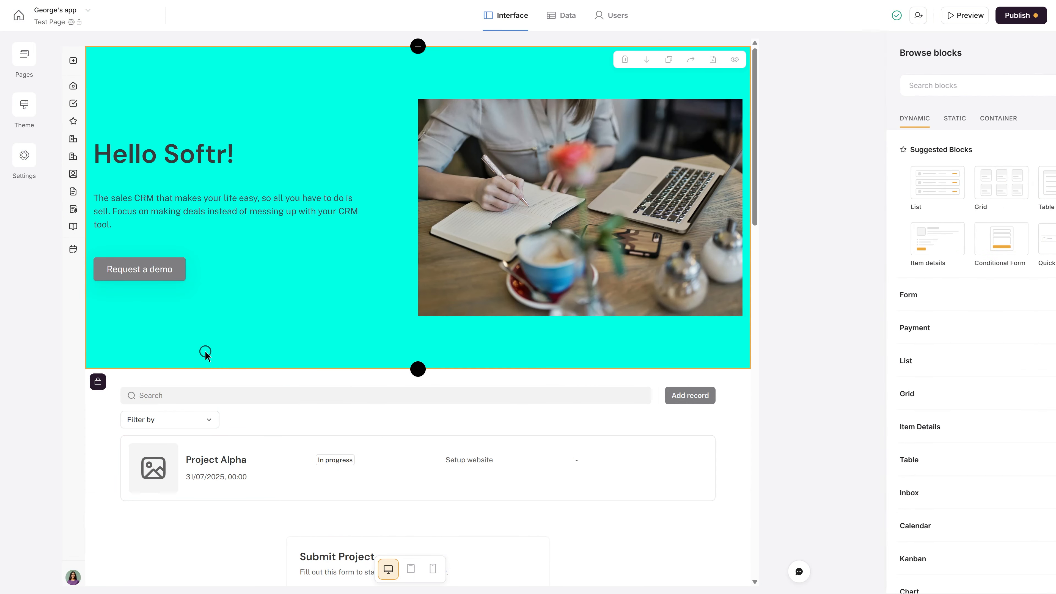
- Turn on mobile device visibility for the Hello Softr! hero block
{"action": "left_click", "coordinate": [206, 352]}
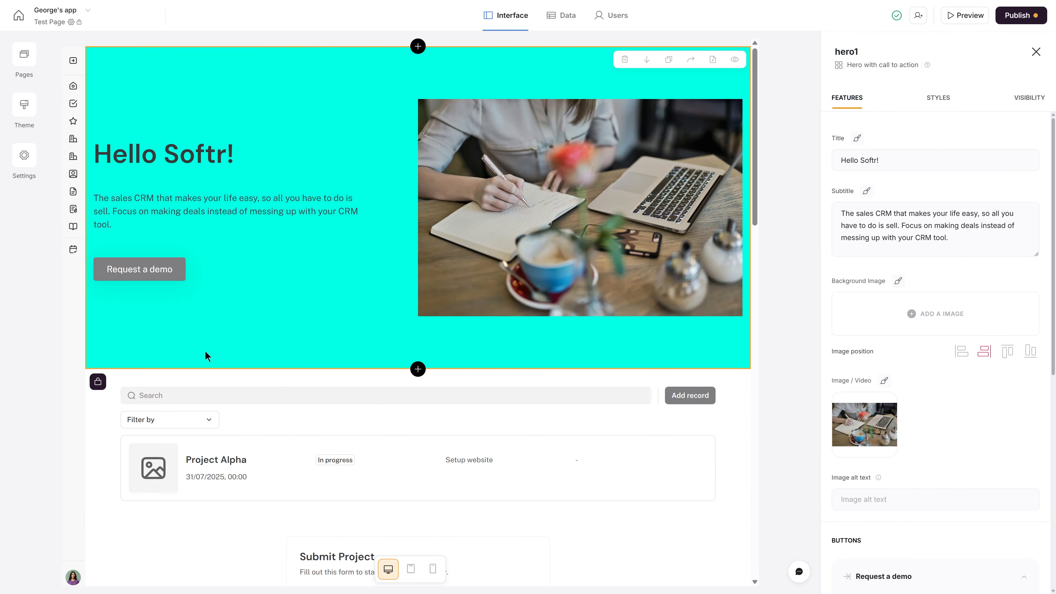
{"action": "left_click", "coordinate": [1023, 100]}
{"action": "left_click", "coordinate": [1039, 207]}
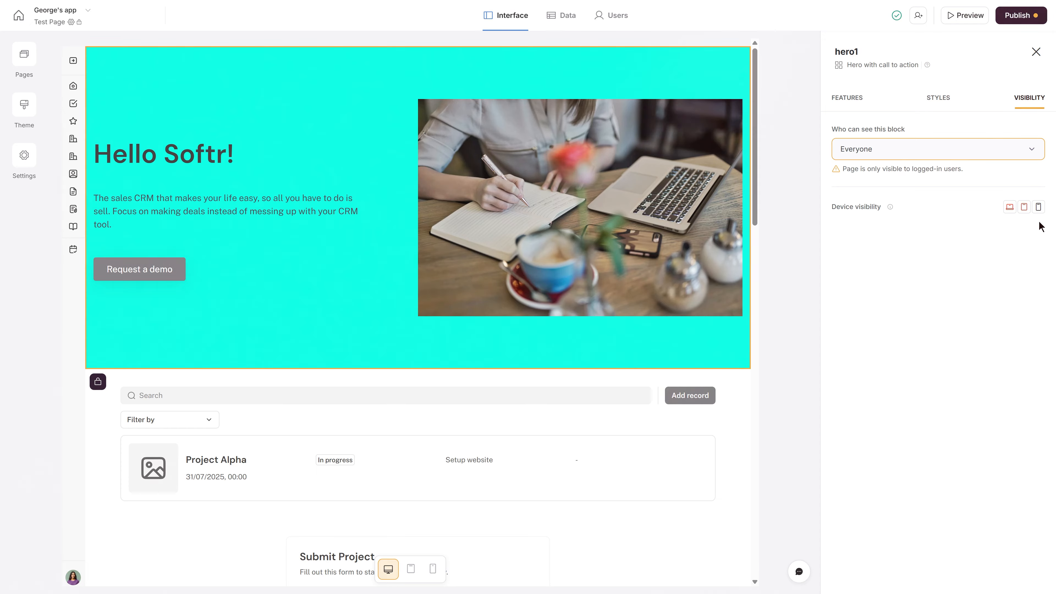
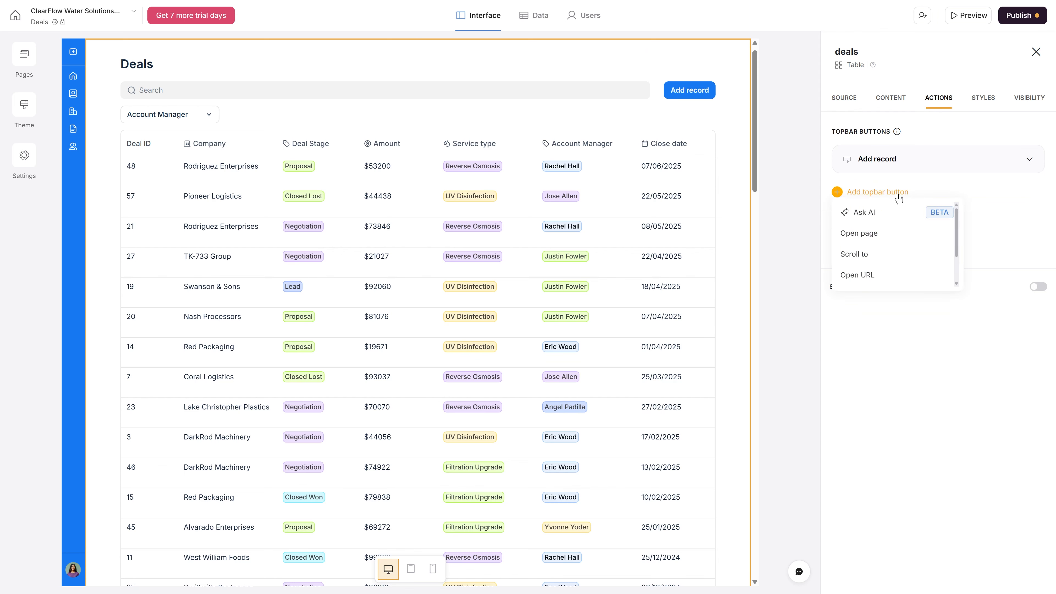
- Enable an Ask AI topbar button beside Add record on the Deals table and preview the app
{"action": "left_click", "coordinate": [904, 211]}
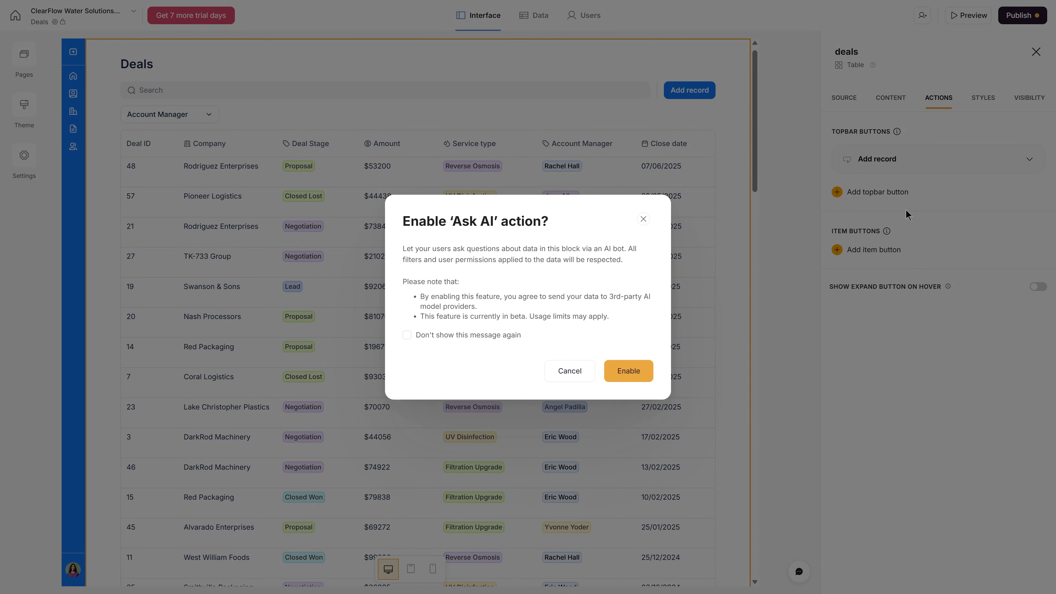
{"action": "left_click", "coordinate": [648, 367]}
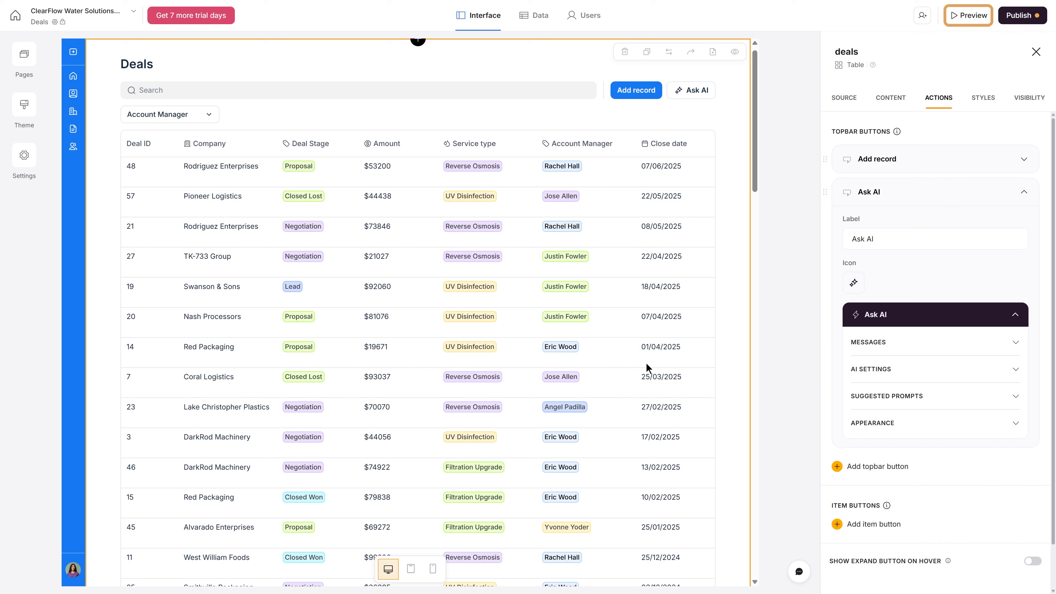
{"action": "left_click", "coordinate": [959, 19]}
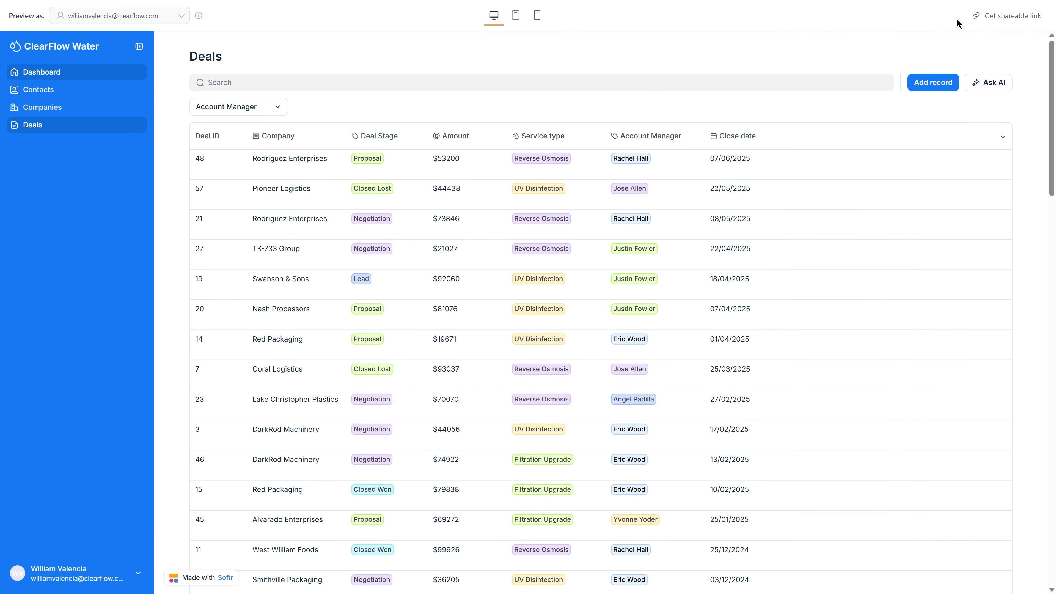
- Ask the Deals AI chat to 'summarise deals at the proposal stage'
{"action": "left_click", "coordinate": [989, 82]}
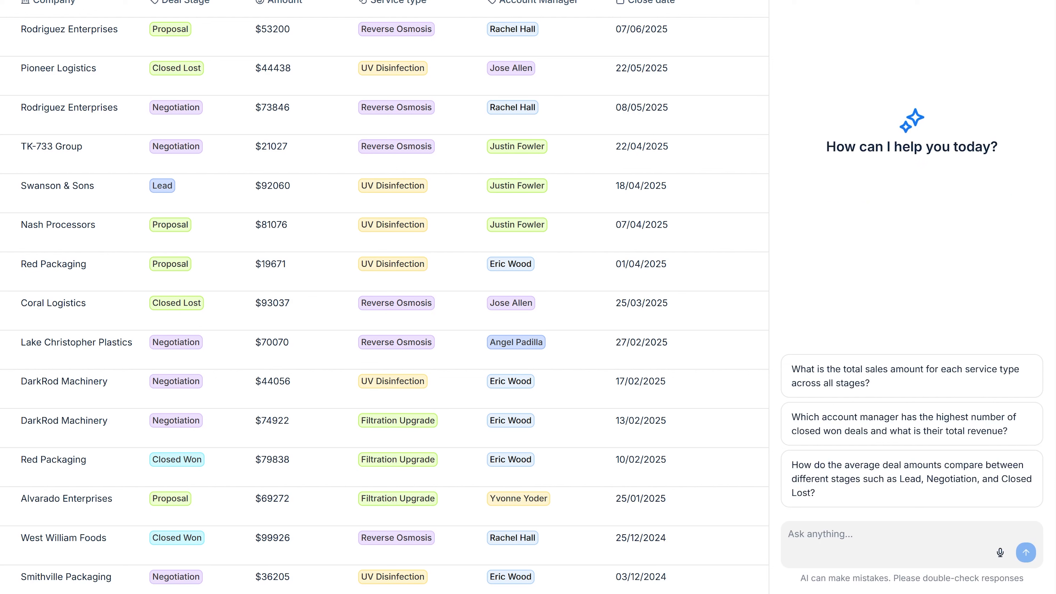
{"action": "left_click", "coordinate": [903, 535]}
{"action": "type", "text": "summarise deals at the proposa"}
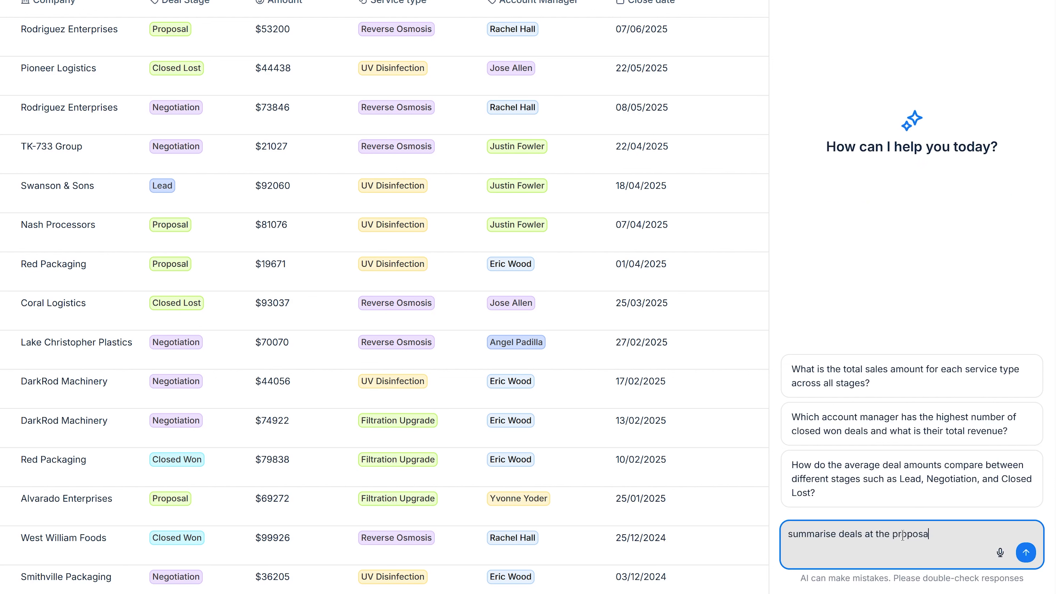
{"action": "type", "text": "l stage"}
{"action": "left_click", "coordinate": [1026, 552]}
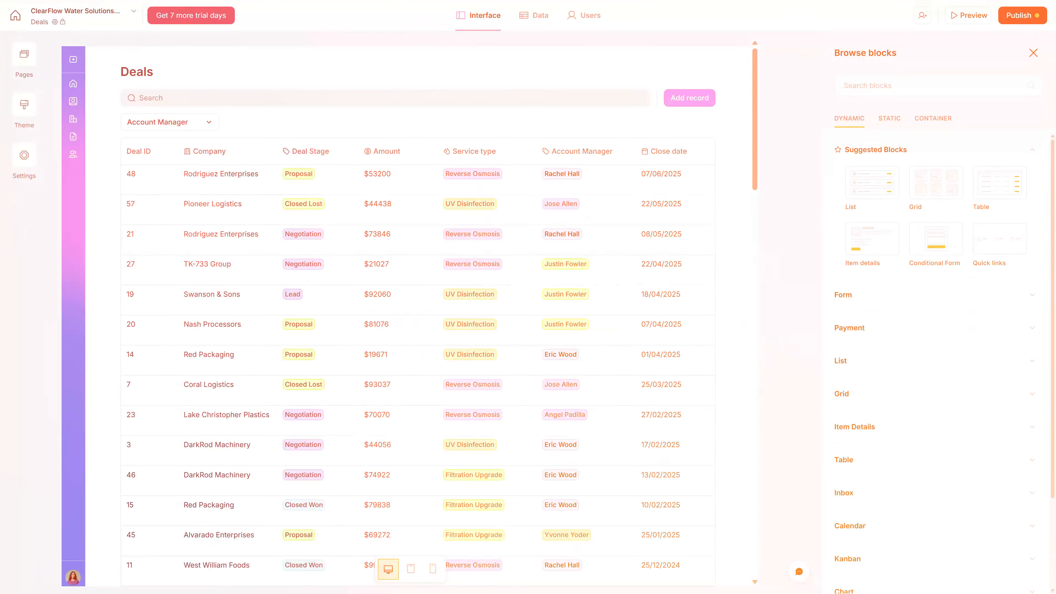
- Return to the apps dashboard and open the client-portal app for editing
{"action": "left_click", "coordinate": [14, 16]}
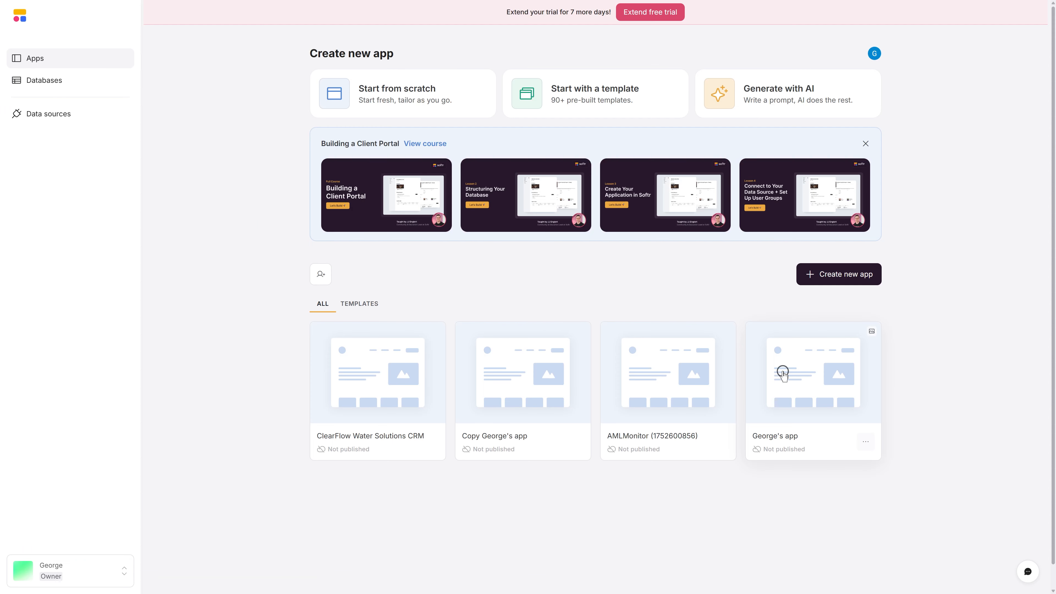
{"action": "left_click", "coordinate": [783, 373]}
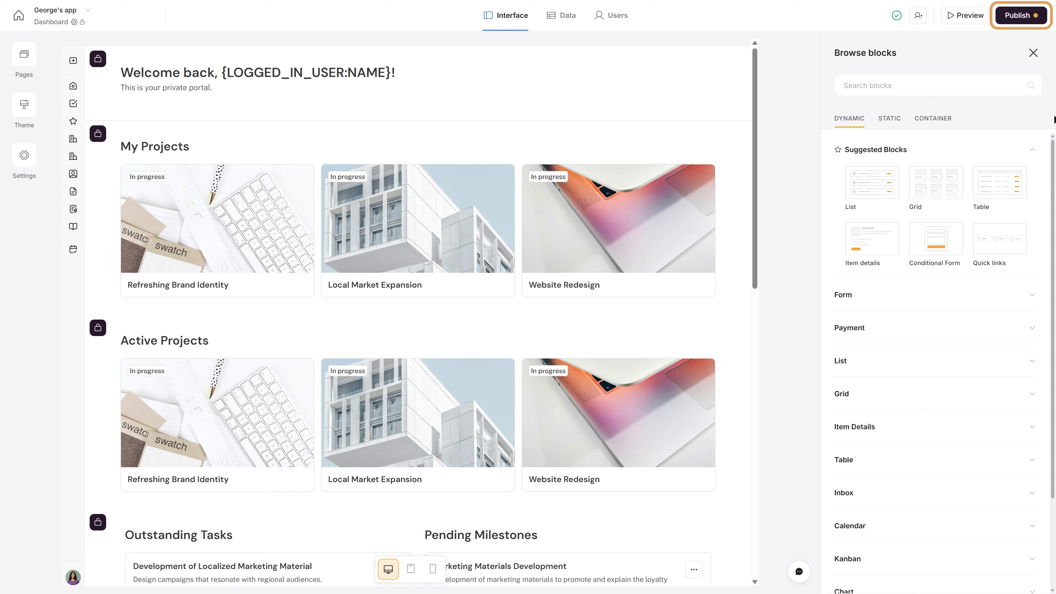
- Skip the custom domain, publish the app to its softr.app subdomain, and open the live site
{"action": "left_click", "coordinate": [1024, 21]}
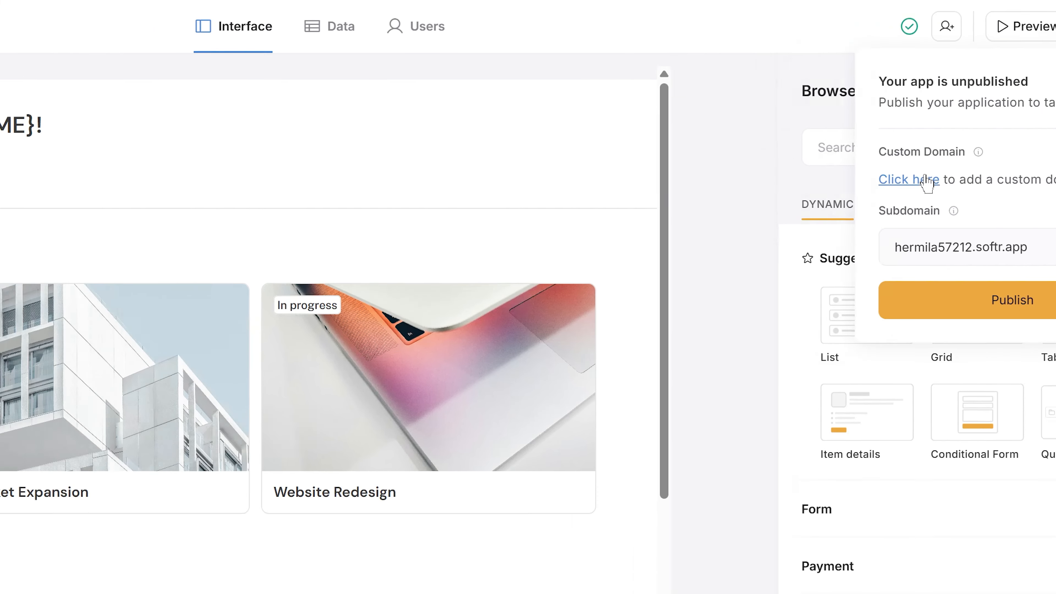
{"action": "left_click", "coordinate": [788, 186]}
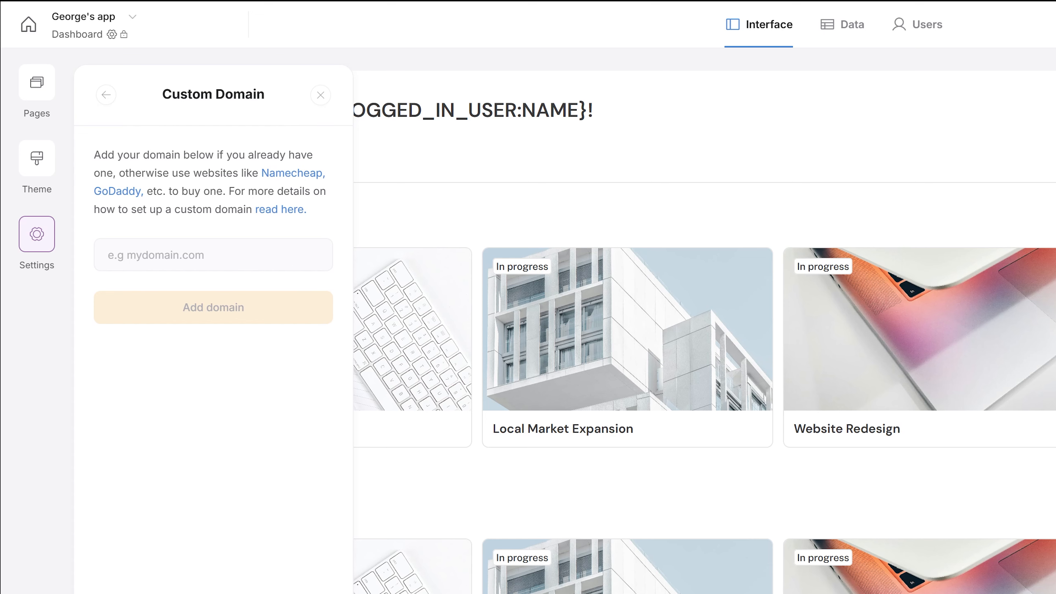
{"action": "left_click", "coordinate": [319, 96]}
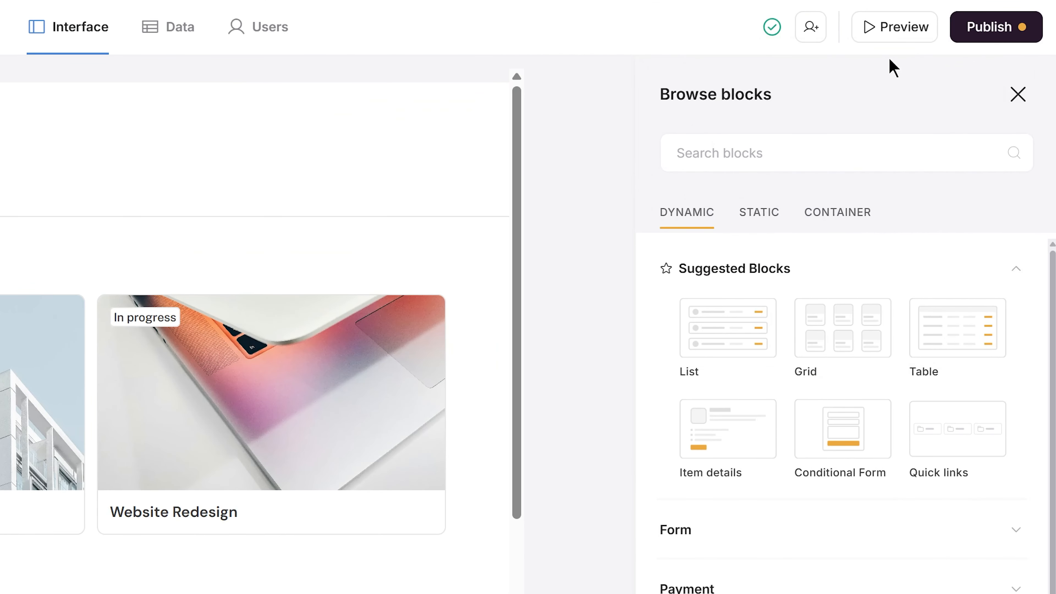
{"action": "left_click", "coordinate": [993, 27]}
{"action": "left_click", "coordinate": [945, 310]}
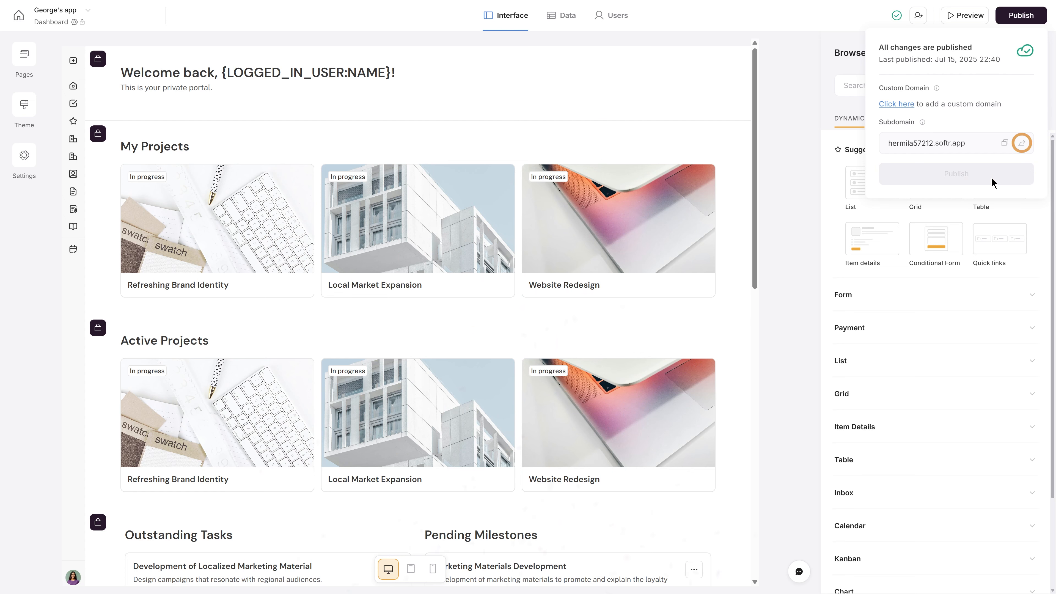
{"action": "left_click", "coordinate": [1022, 144]}
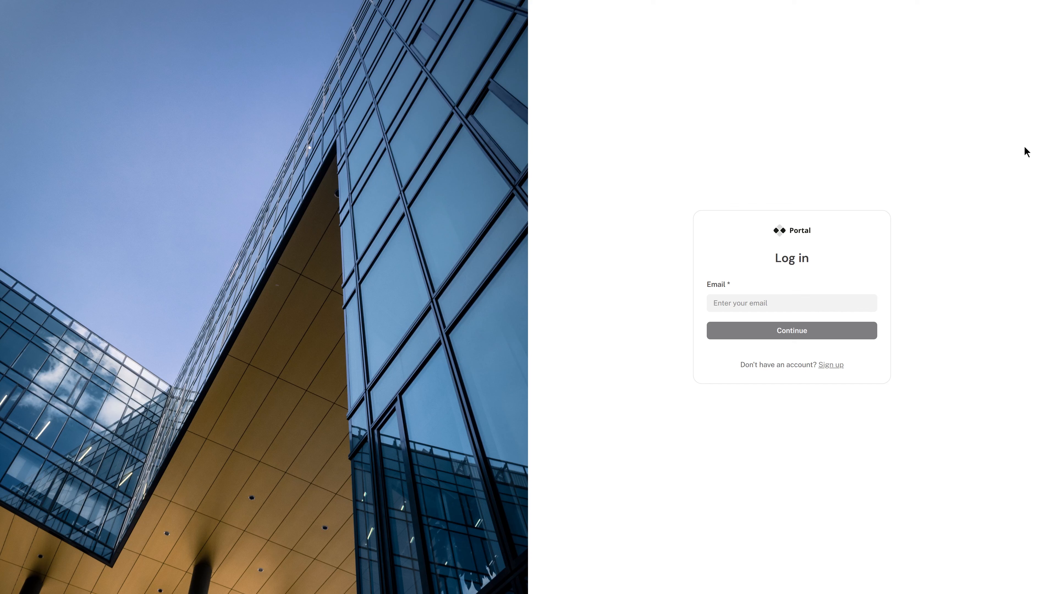
- Log in to the live portal with the account e-mail and password
{"action": "left_click", "coordinate": [837, 304]}
{"action": "key", "text": "Return"}
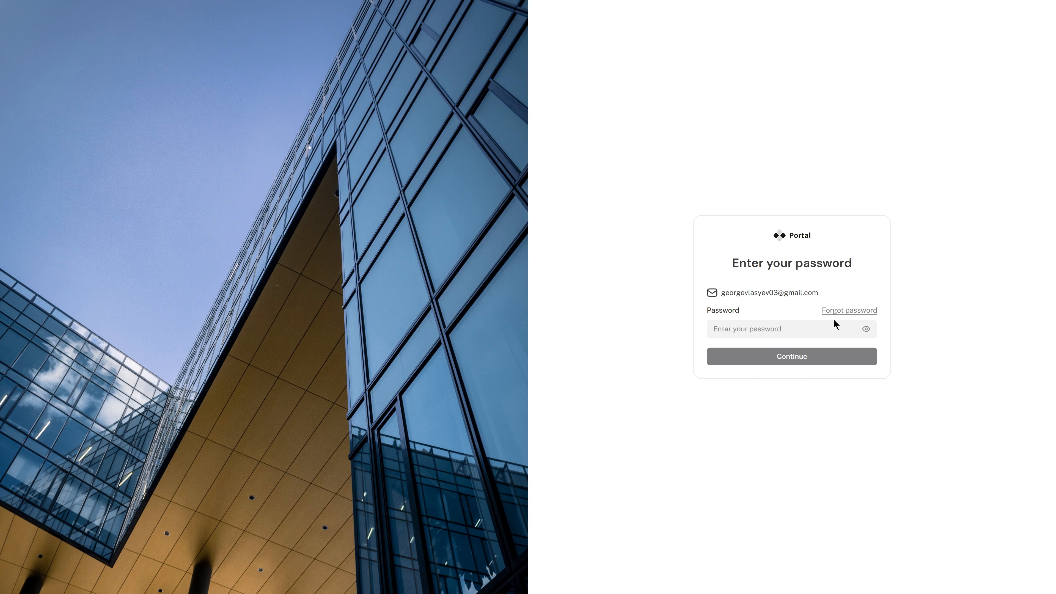
{"action": "left_click", "coordinate": [832, 329]}
{"action": "key", "text": "Return"}
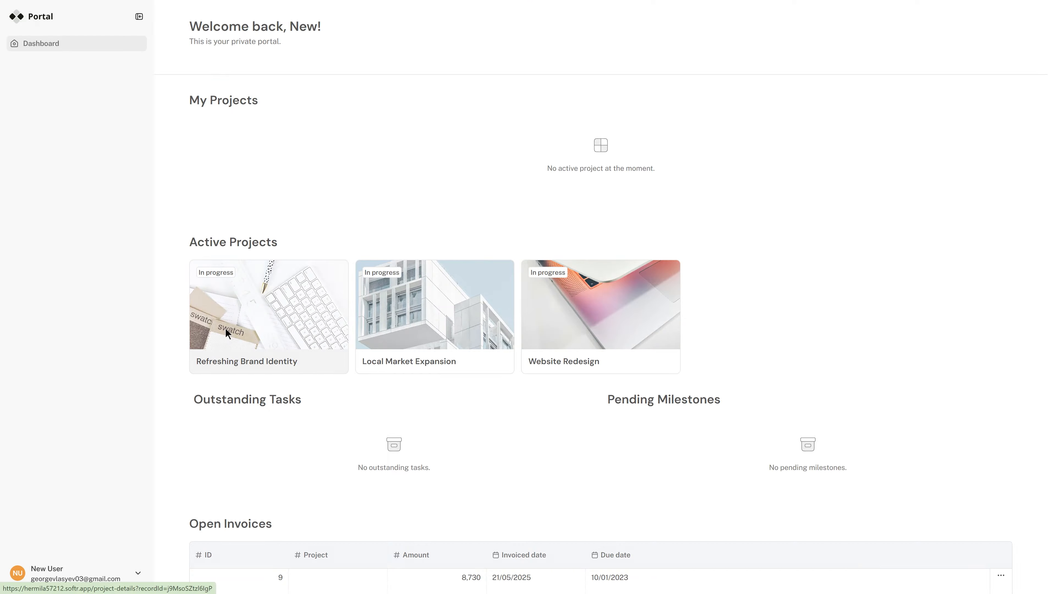
- Browse the Refreshing Brand Identity project's files and comments, then the first invoice's edit form
{"action": "left_click", "coordinate": [318, 266]}
{"action": "left_click", "coordinate": [503, 222]}
{"action": "left_click", "coordinate": [527, 224]}
{"action": "left_click", "coordinate": [42, 44]}
{"action": "scroll", "coordinate": [199, 202], "scroll_direction": "down", "scroll_amount": 3}
{"action": "left_click", "coordinate": [1001, 462]}
{"action": "left_click", "coordinate": [942, 482]}
{"action": "left_click", "coordinate": [670, 141]}
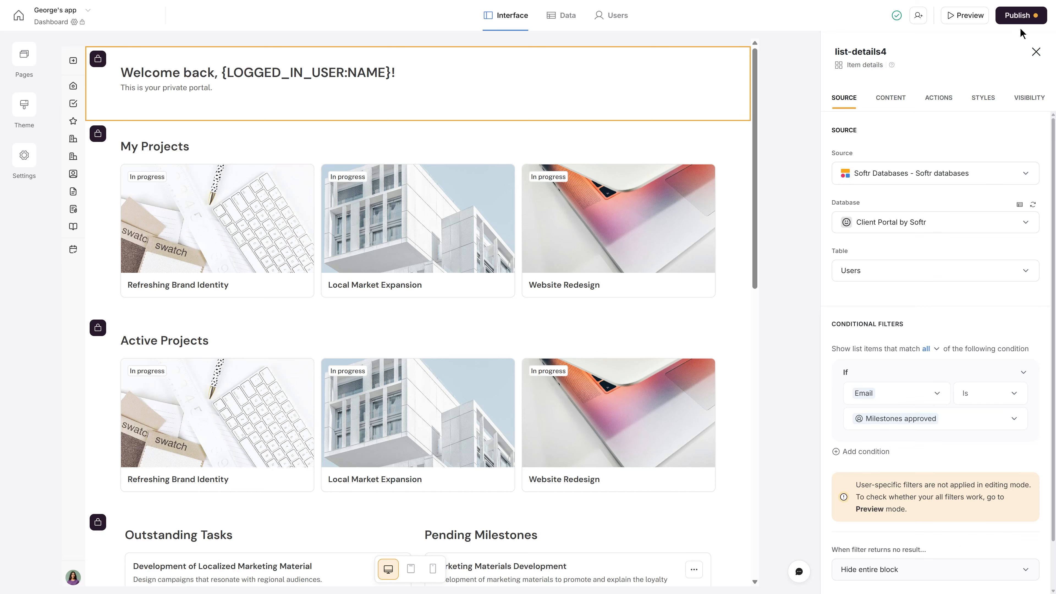
- Publish the latest updates, duplicate the app from the dashboard, and open its settings
{"action": "left_click", "coordinate": [1024, 22]}
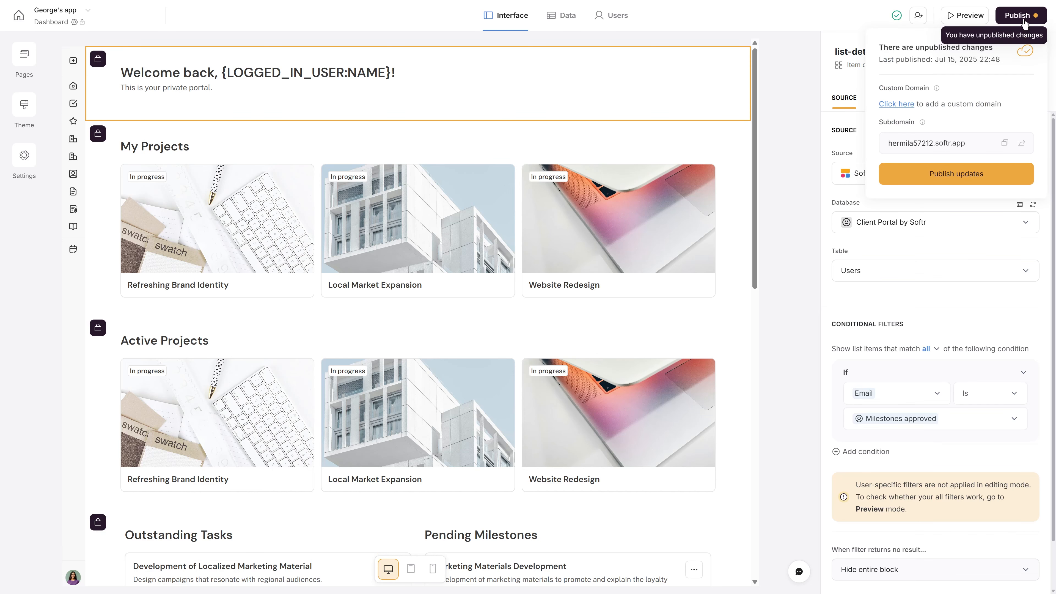
{"action": "left_click", "coordinate": [1008, 174]}
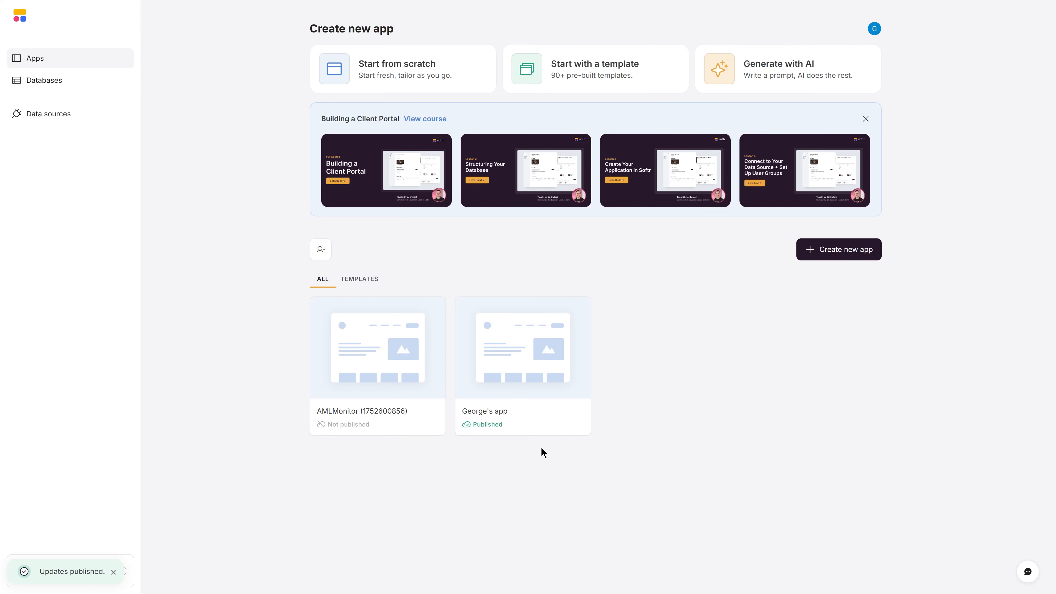
{"action": "left_click", "coordinate": [575, 416]}
{"action": "left_click", "coordinate": [570, 450]}
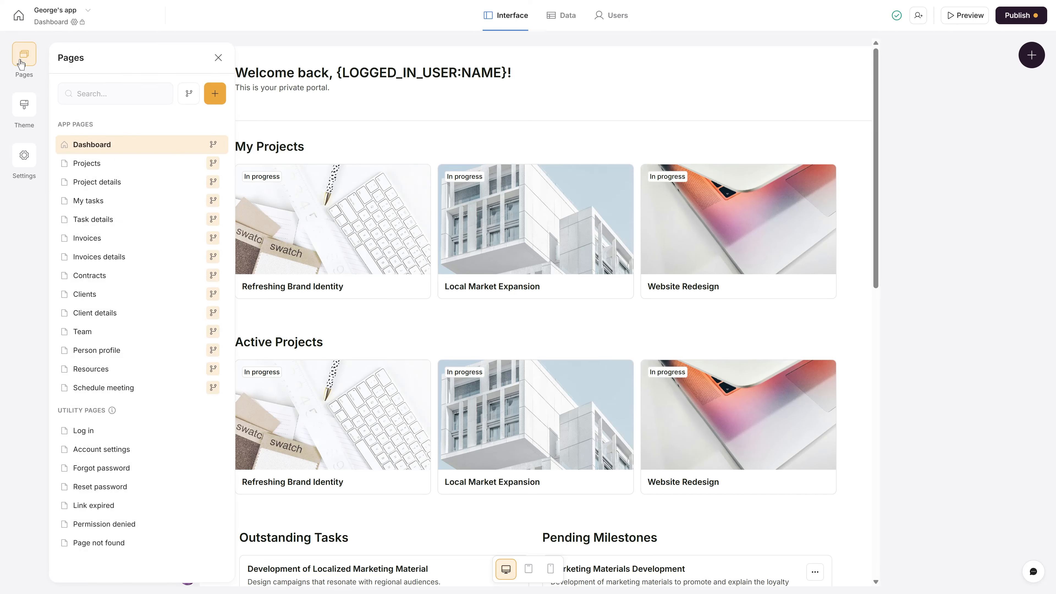
{"action": "left_click", "coordinate": [26, 158]}
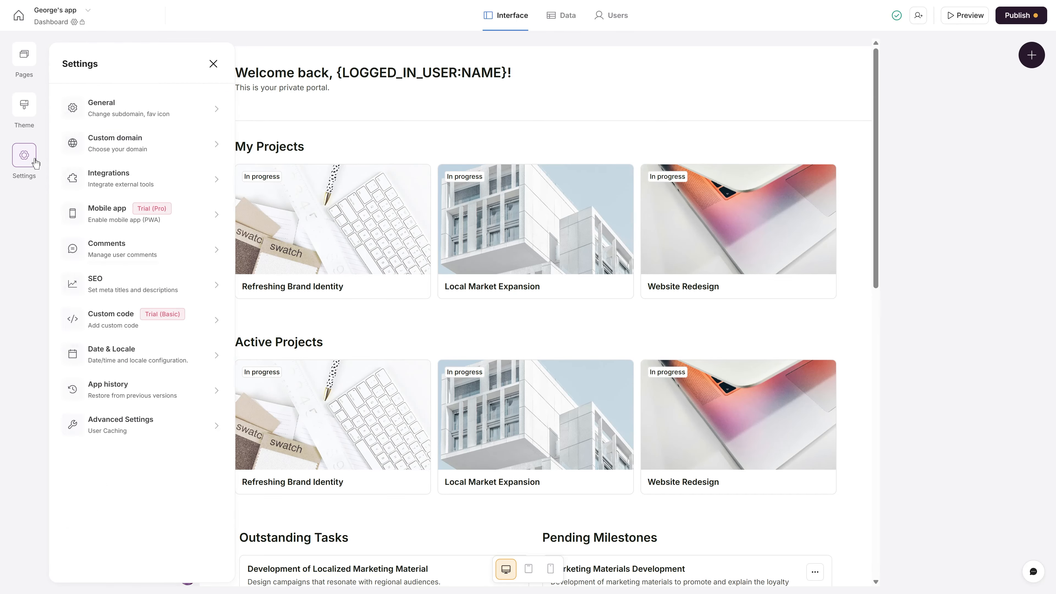
- Create an app from the Client Portal template
{"action": "left_click", "coordinate": [216, 109]}
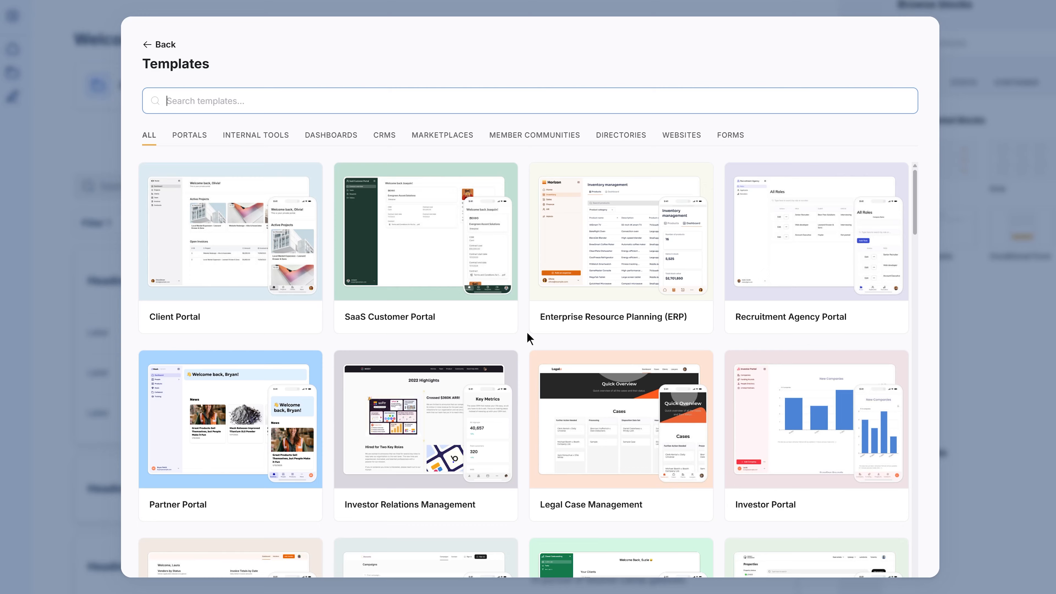
{"action": "left_click", "coordinate": [231, 250]}
{"action": "left_click", "coordinate": [872, 547]}
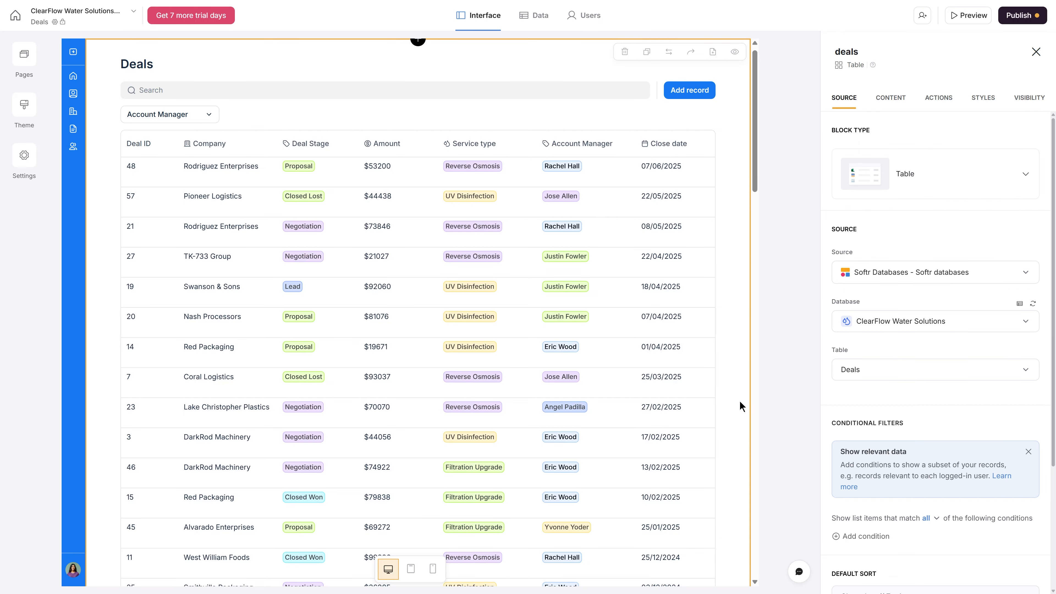
- Add an Ask AI table action, ask it to summarise proposal-stage deals, and publish the app
{"action": "left_click", "coordinate": [939, 98]}
{"action": "left_click", "coordinate": [898, 192]}
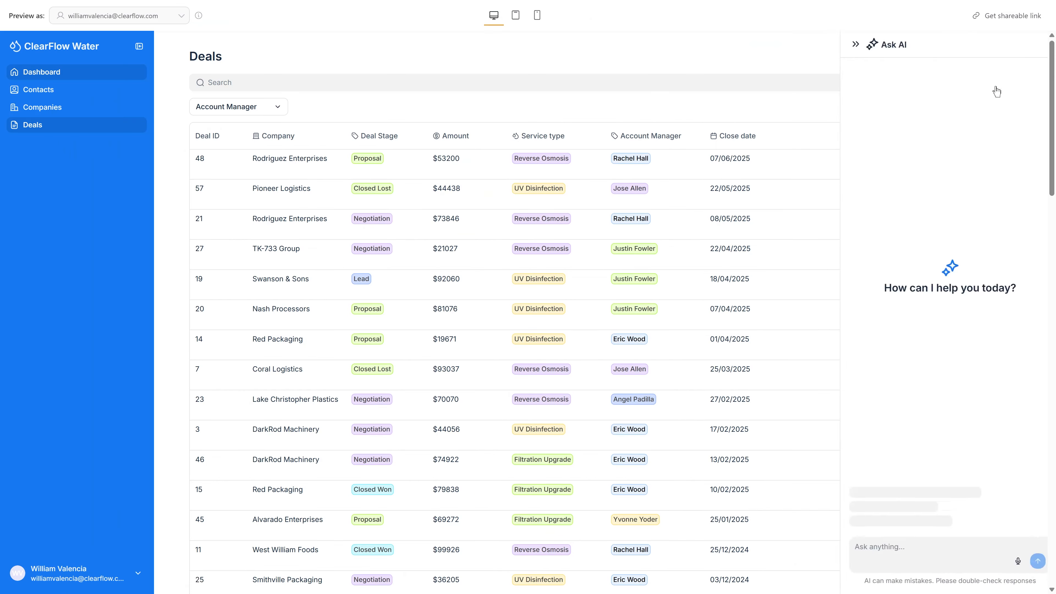
{"action": "type", "text": "summarise deals at the proposal stage"}
{"action": "left_click", "coordinate": [1031, 560]}
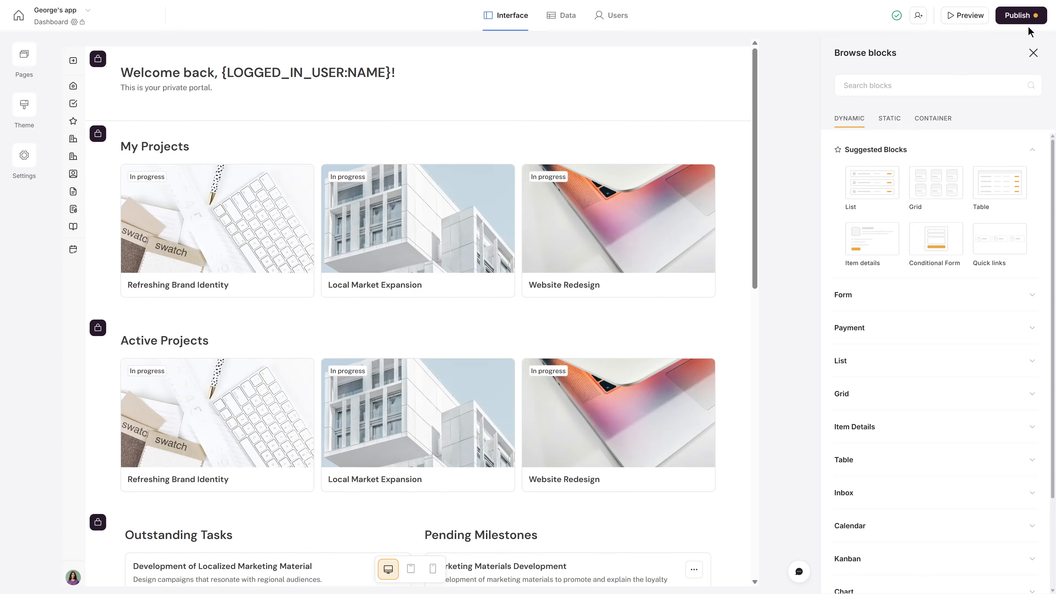
{"action": "left_click", "coordinate": [1018, 14]}
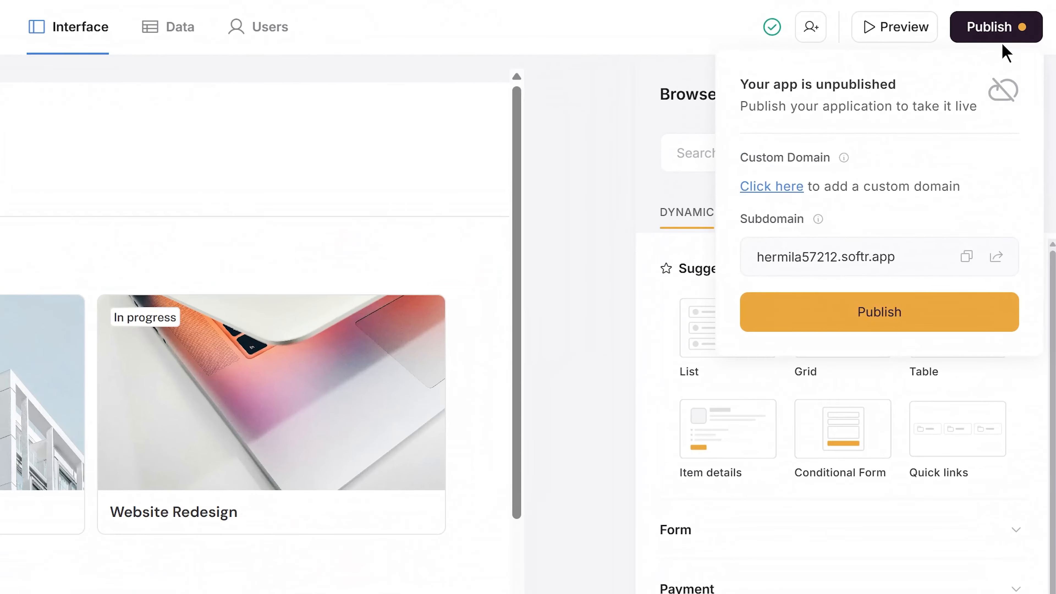
{"action": "left_click", "coordinate": [937, 311]}
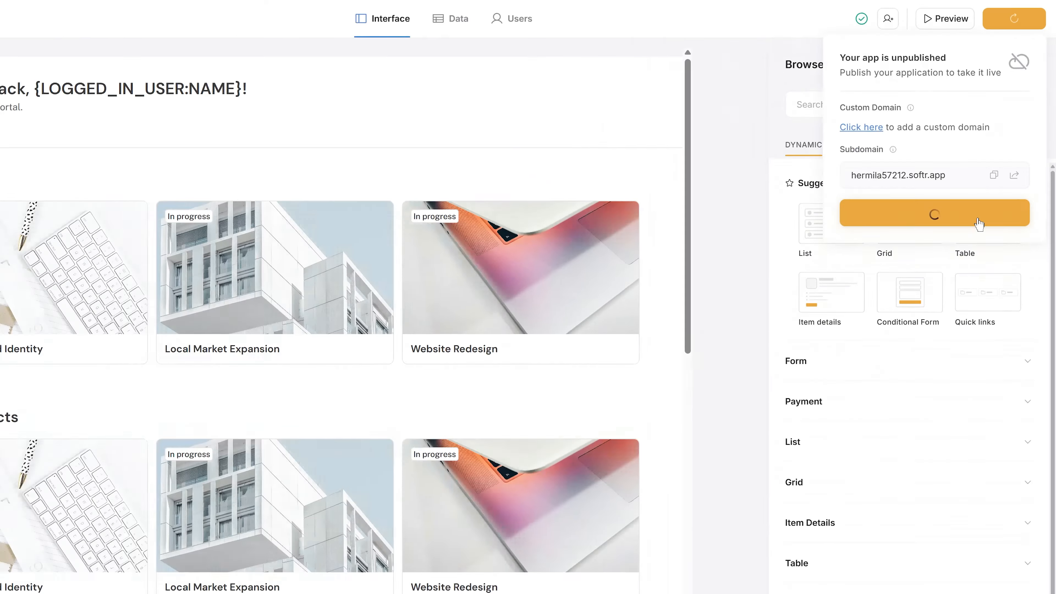